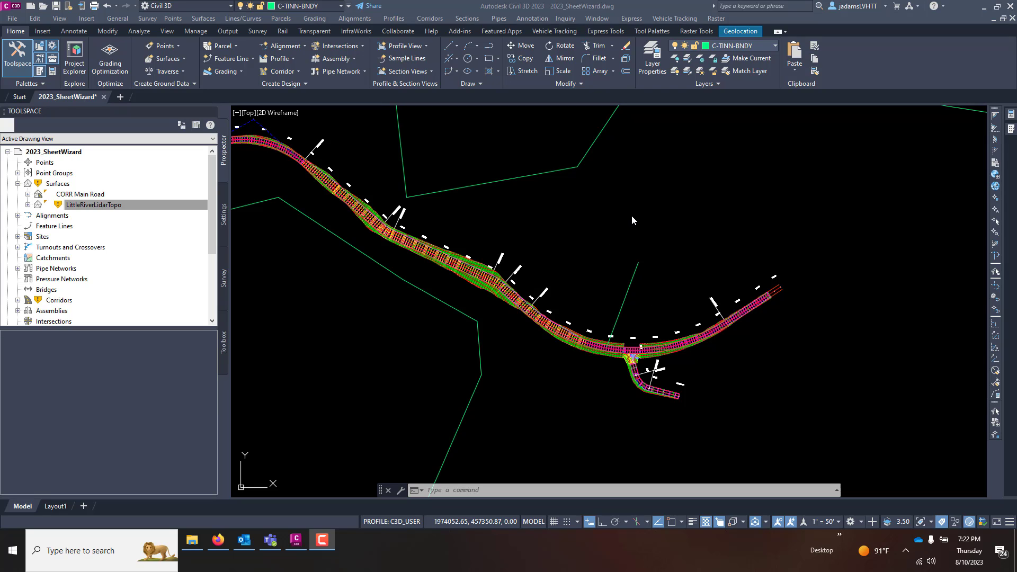
Step: Recentre the road corridor, then select CORR Main Road and LittleRiverLidarTopo under Surfaces in Prospector
scroll(498, 208, "down", 2)
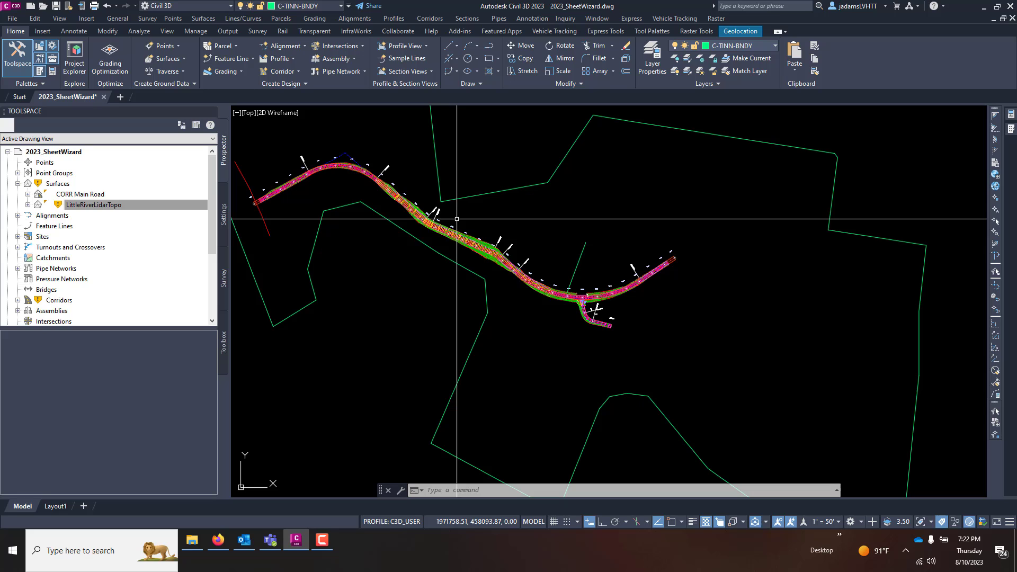
middle_click_drag(383, 175, 465, 252)
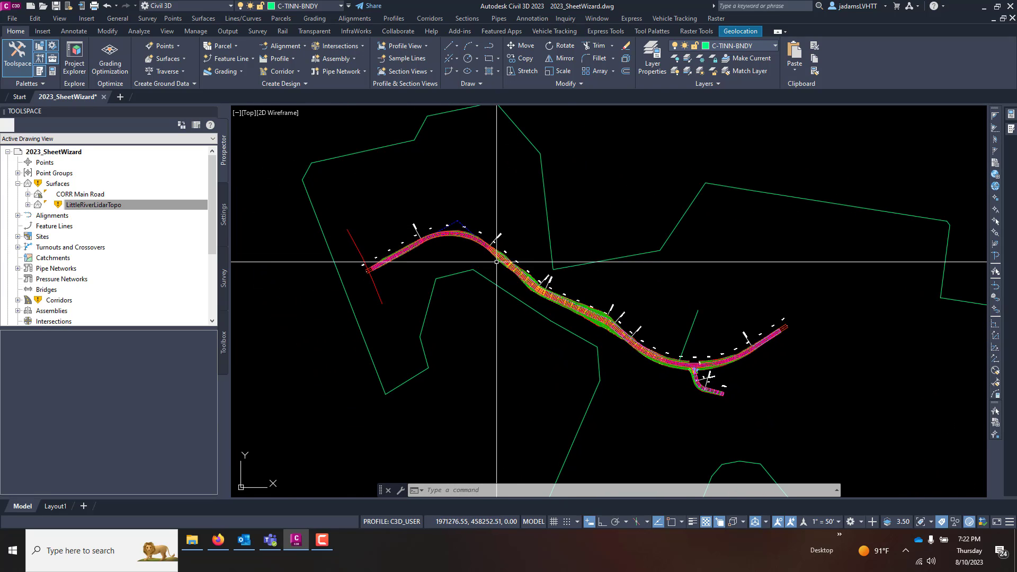
scroll(499, 258, "up", 4)
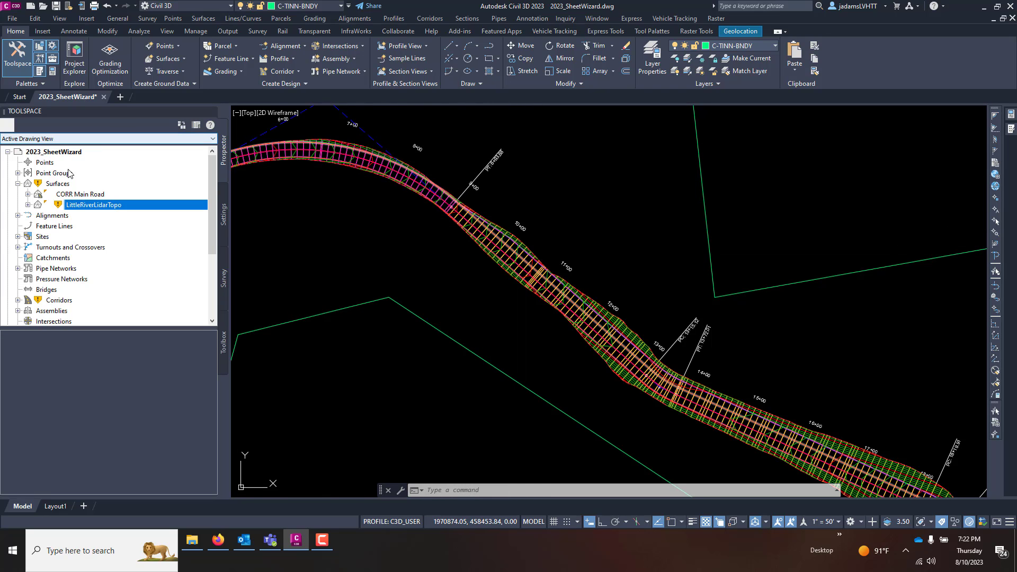
left_click(84, 196)
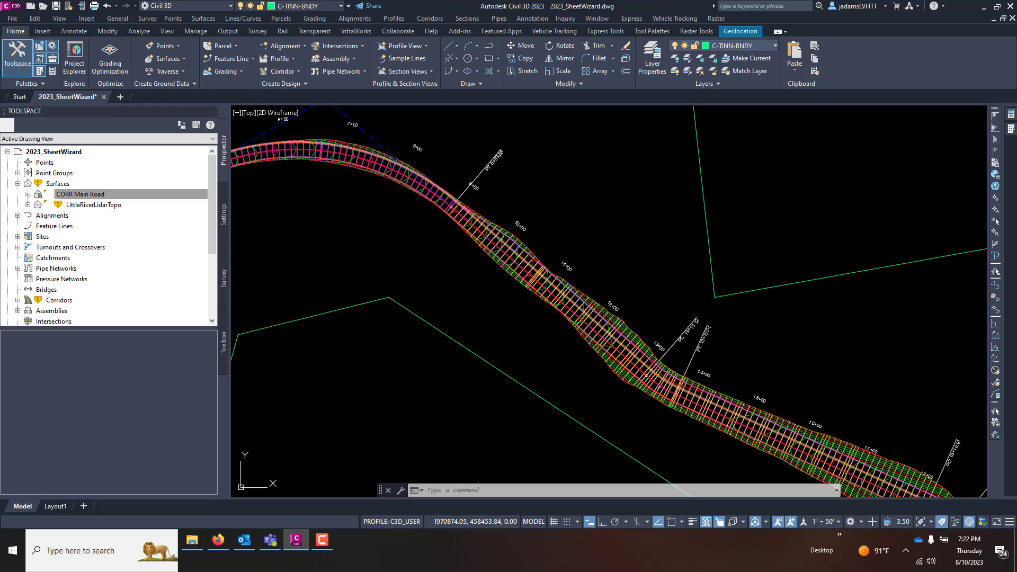
left_click(111, 206)
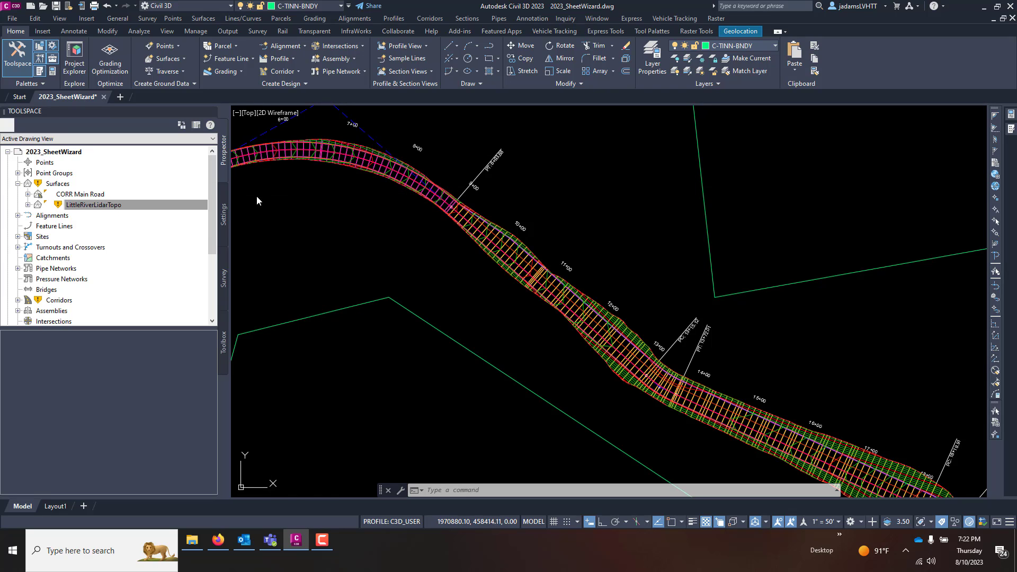
Step: Set the LittleRiverLidarTopo surface style to CDG Contours 1' and 5' - Exist
right_click(89, 205)
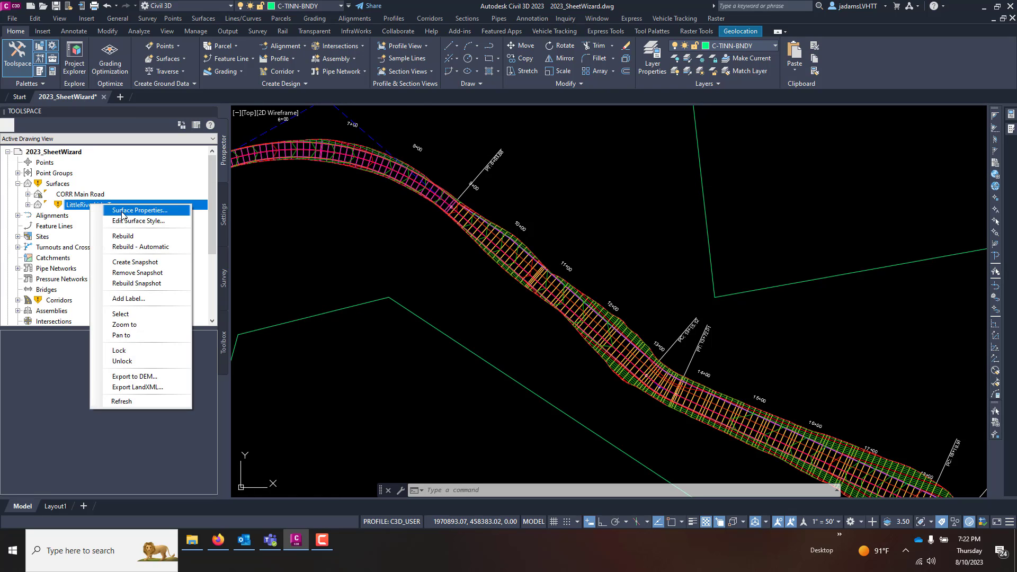
left_click(127, 210)
left_click(466, 287)
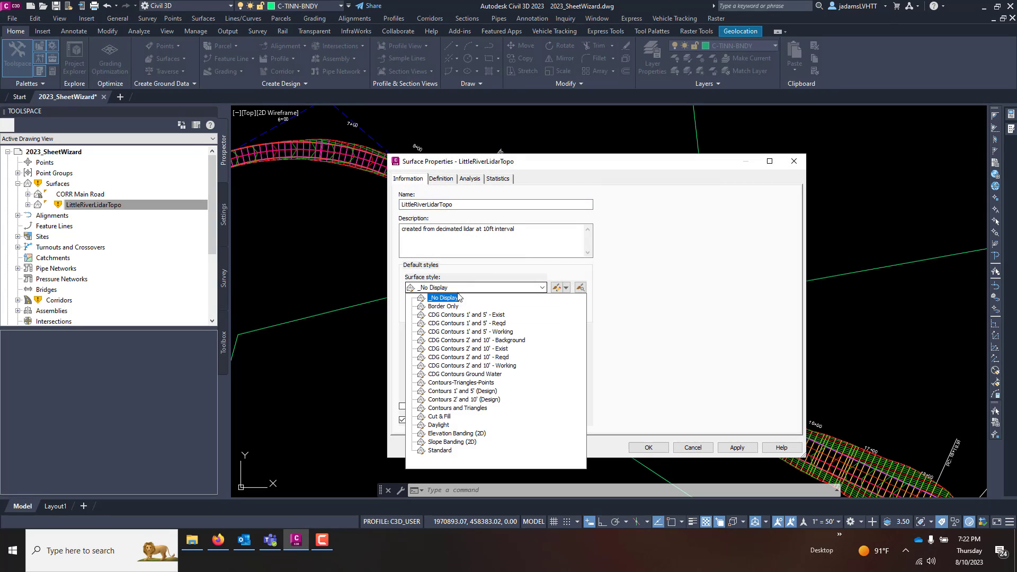
left_click(474, 319)
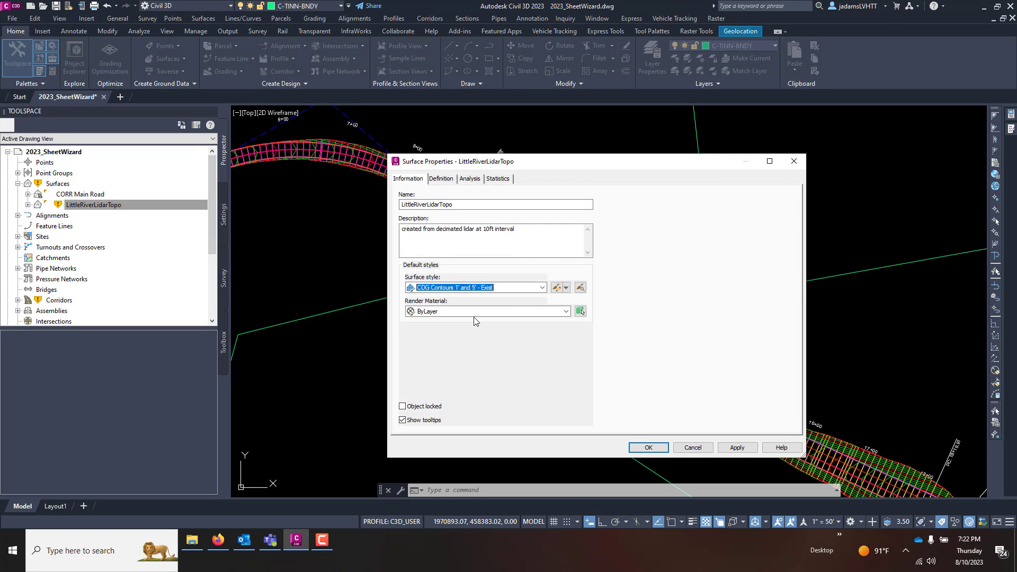
left_click(648, 447)
Step: Pan and zoom along the corridor to review the new terrain contours
scroll(509, 351, "down", 8)
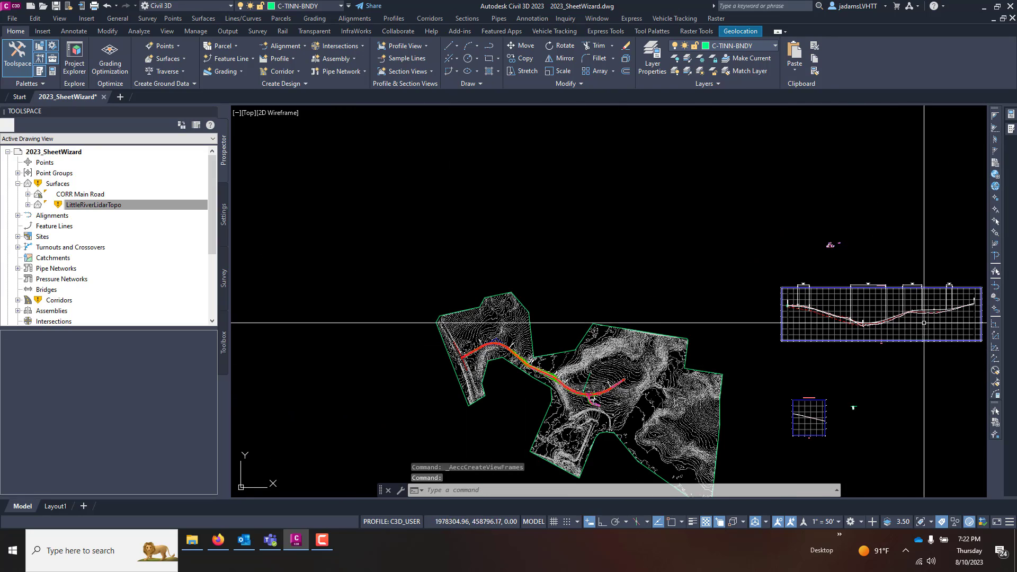
middle_click_drag(779, 310, 614, 307)
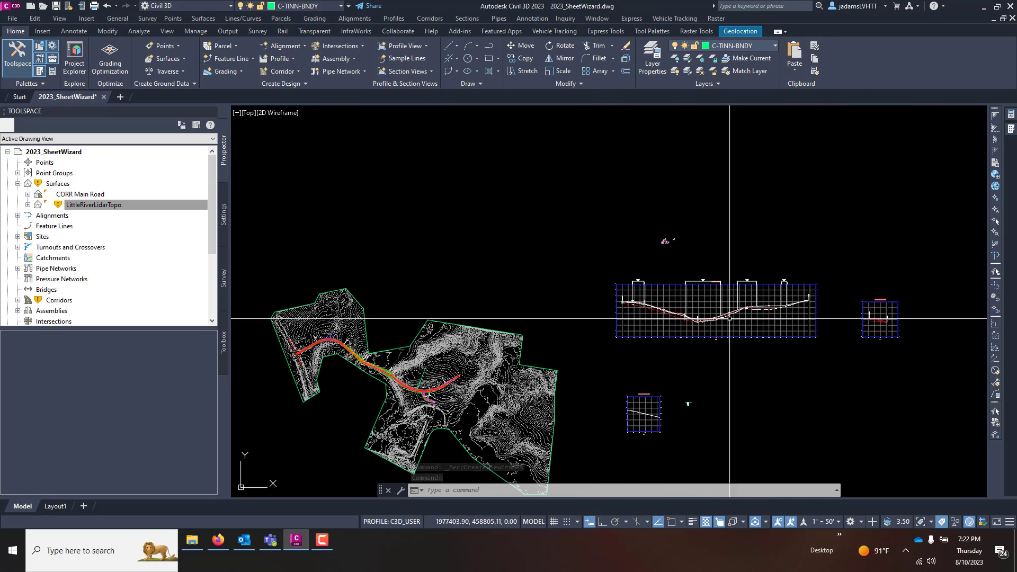
scroll(437, 334, "up", 8)
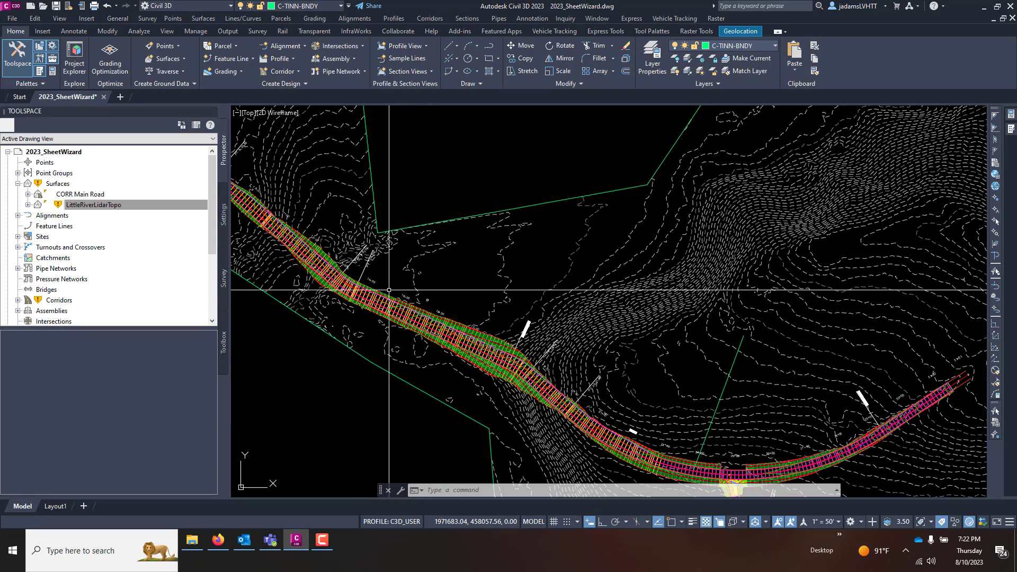
mouse_move(391, 280)
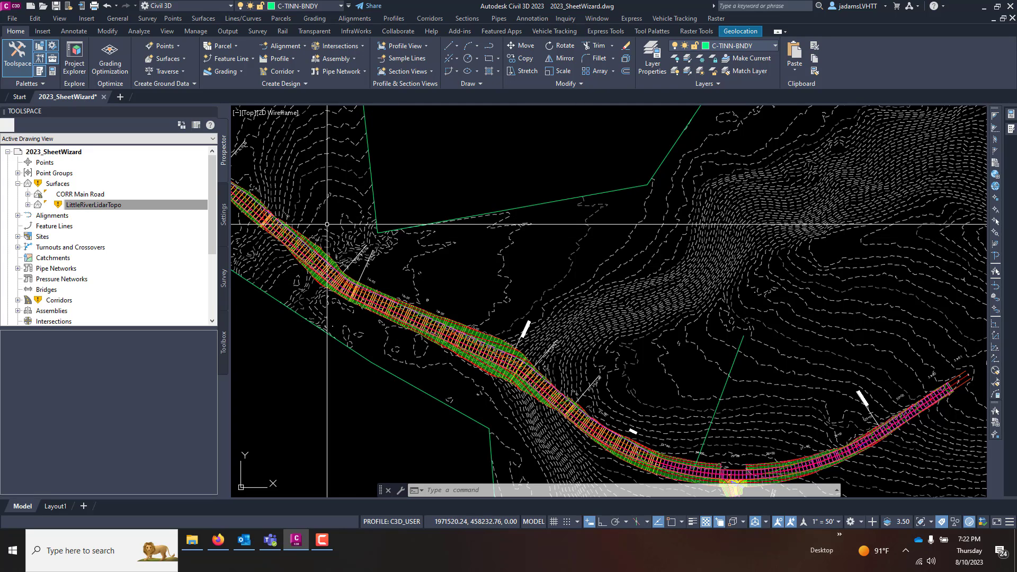
middle_click_drag(382, 279, 480, 231)
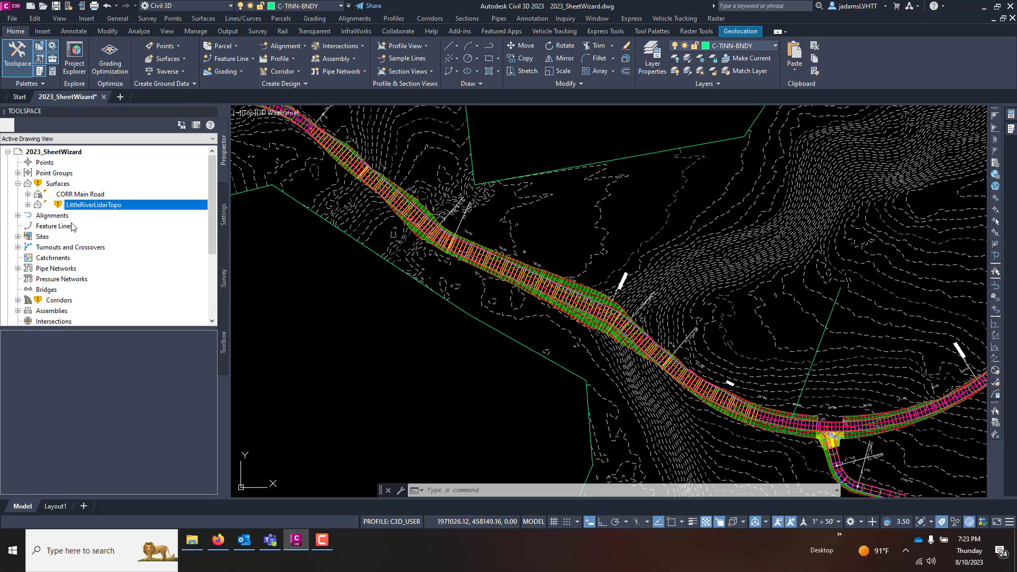
scroll(72, 227, "down", 3)
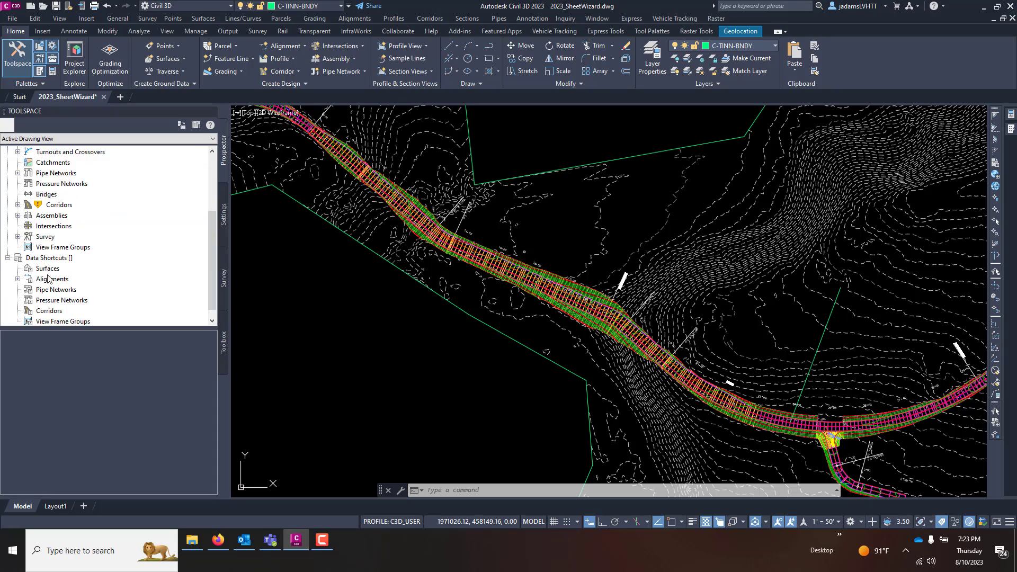
scroll(474, 353, "up", 3)
scroll(473, 352, "down", 5)
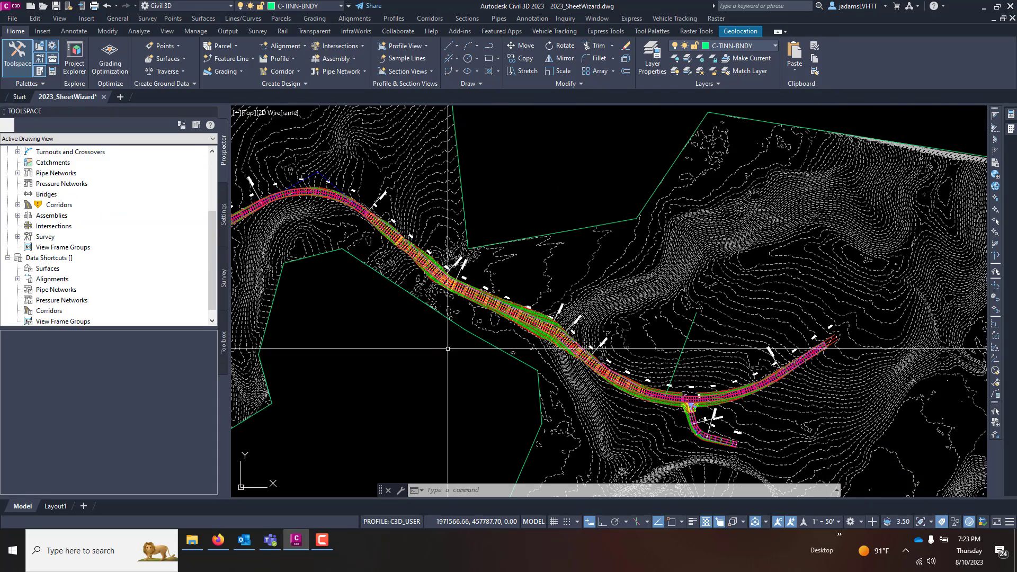
scroll(473, 350, "up", 1)
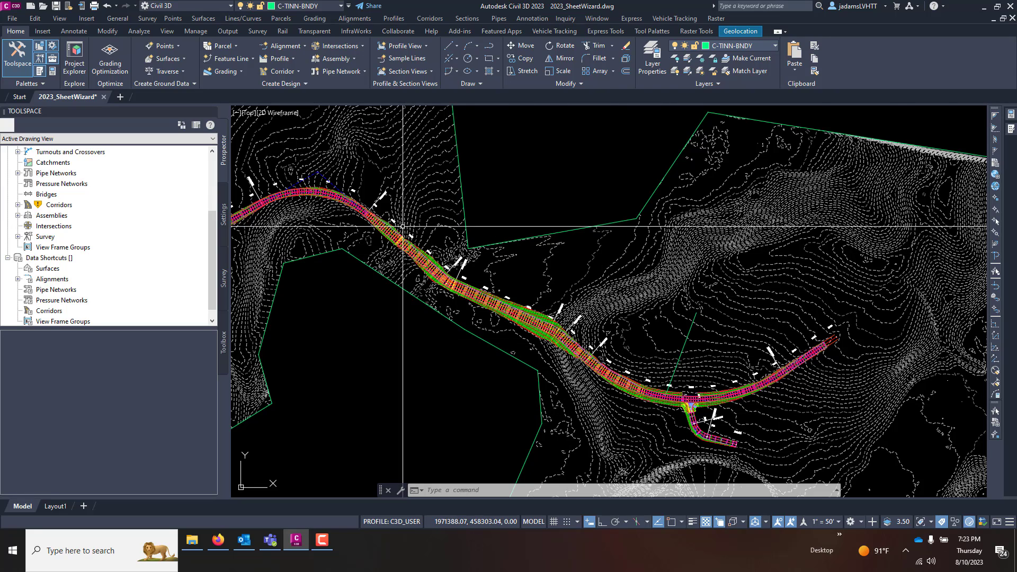
scroll(404, 234, "up", 3)
scroll(405, 234, "up", 2)
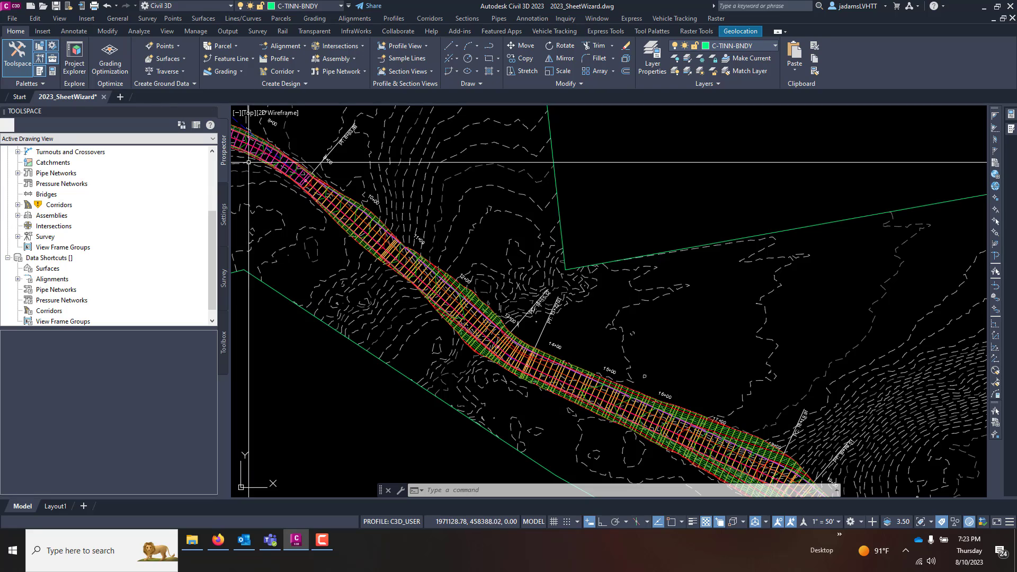
scroll(452, 254, "down", 4)
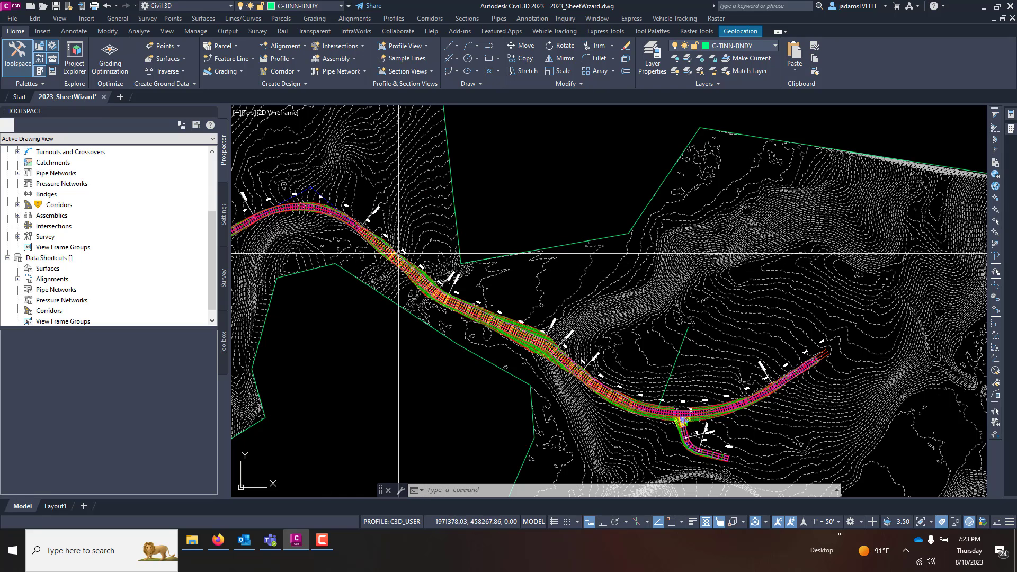
Step: Start Create View Frames for the ROAD CL alignment and choose plan and profile sheets
left_click(227, 31)
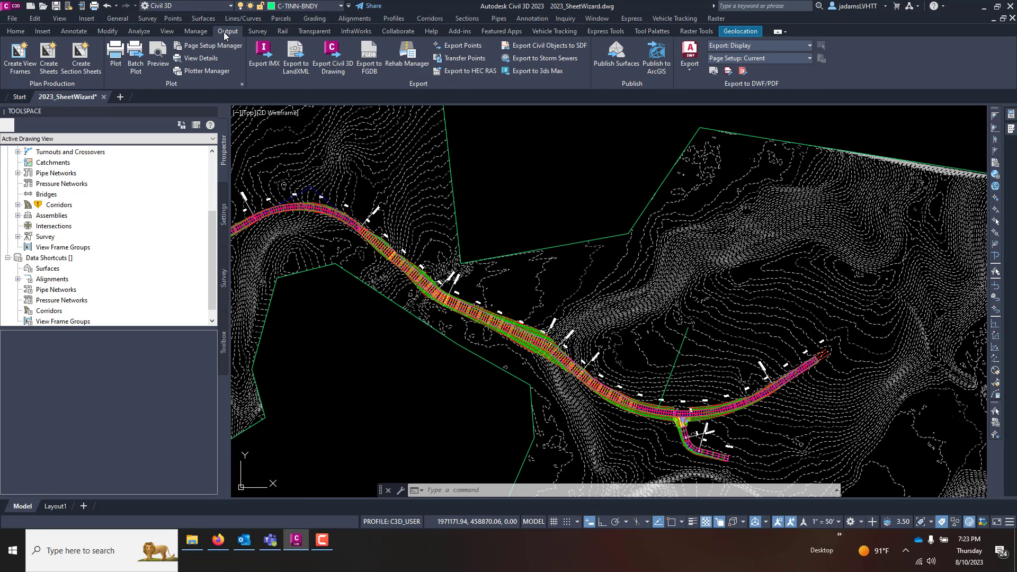
left_click(21, 65)
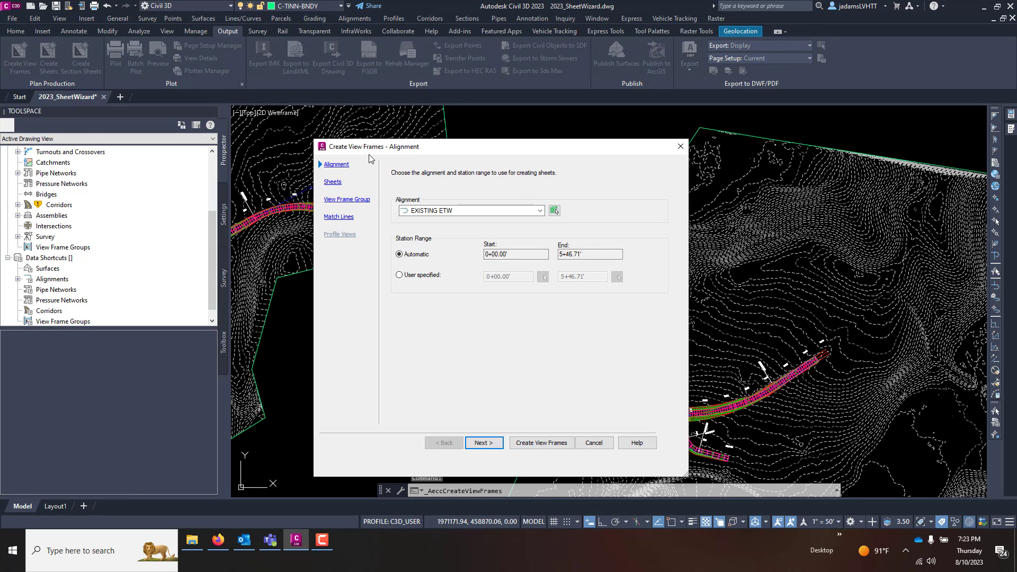
left_click(521, 212)
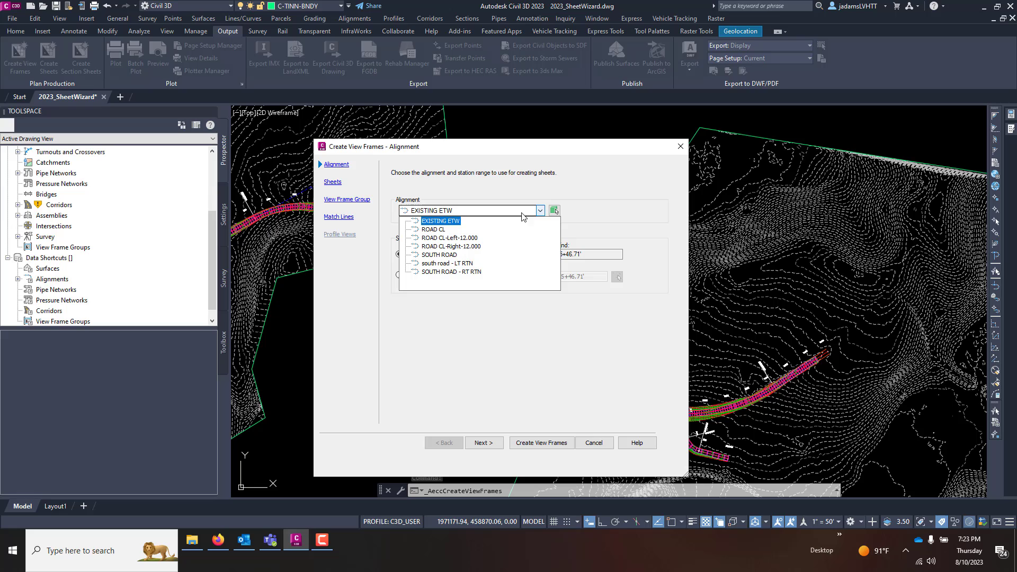
left_click(428, 230)
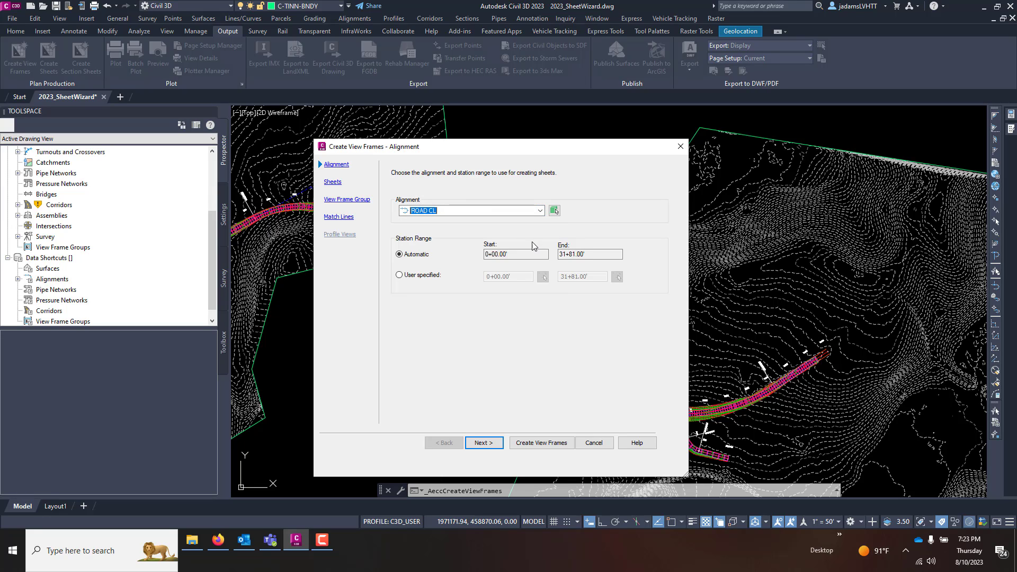
left_click(585, 253)
left_click(491, 448)
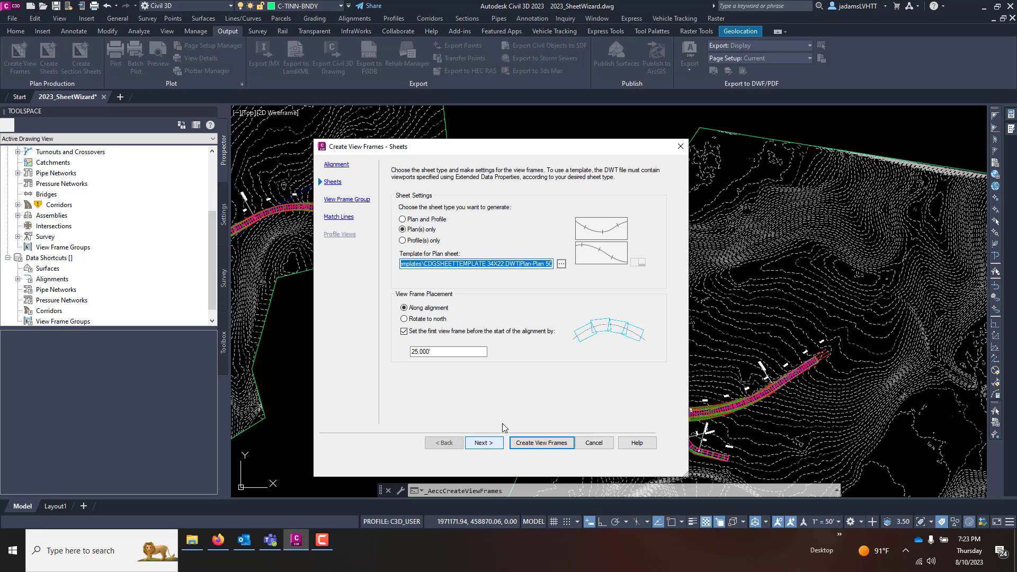
left_click(405, 220)
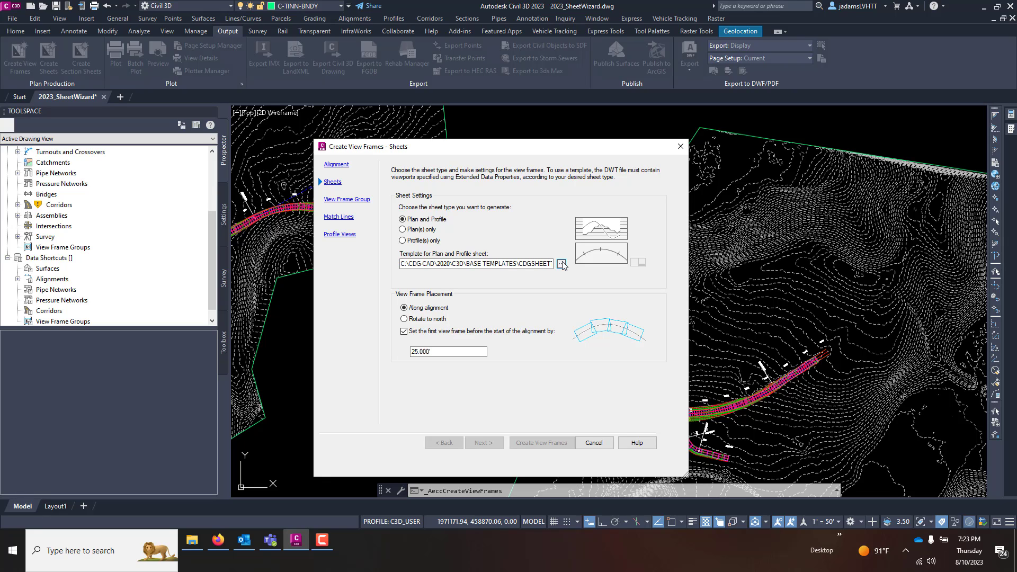
Step: Use the Plan-Prof 50 layout from CDGSHEETTEMPLATE 34X22.DWT as the sheet template
left_click(562, 264)
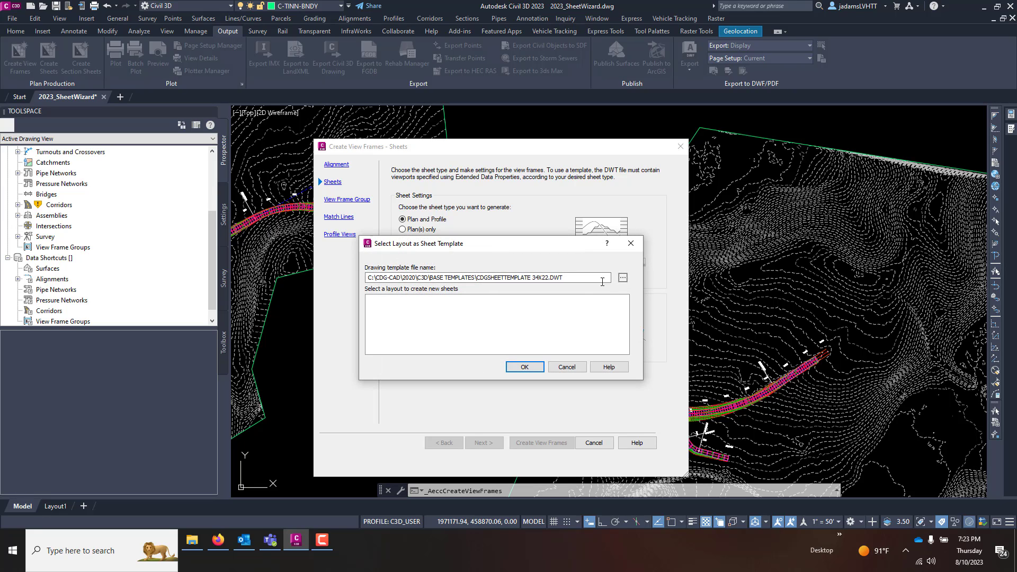
left_click(623, 278)
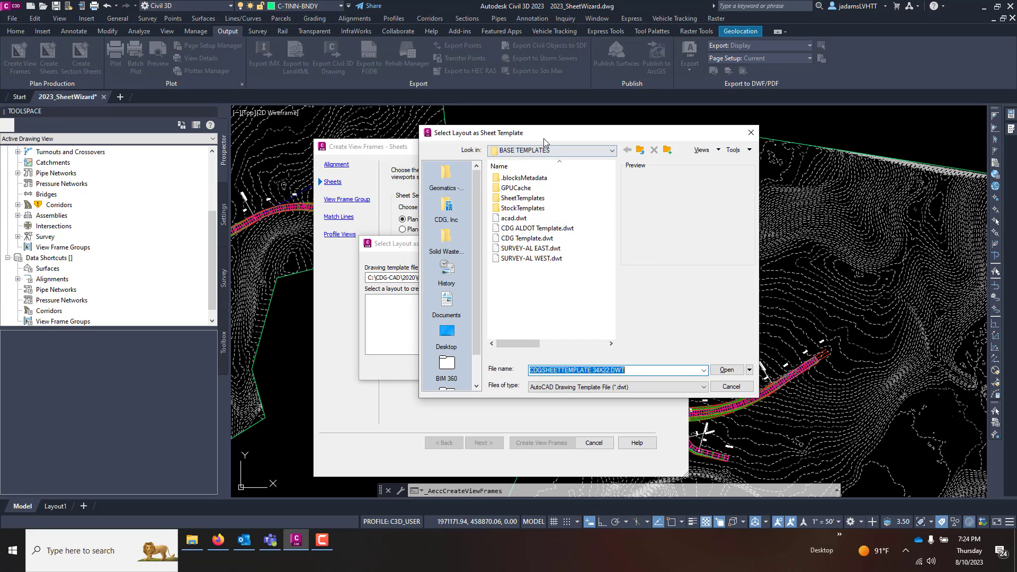
double_click(521, 198)
left_click(546, 208)
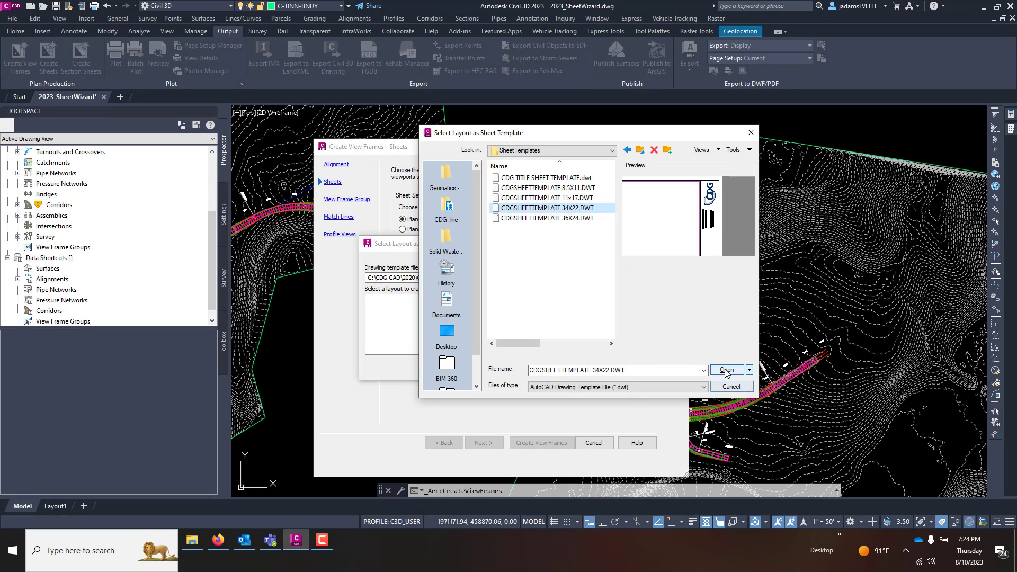
left_click(726, 370)
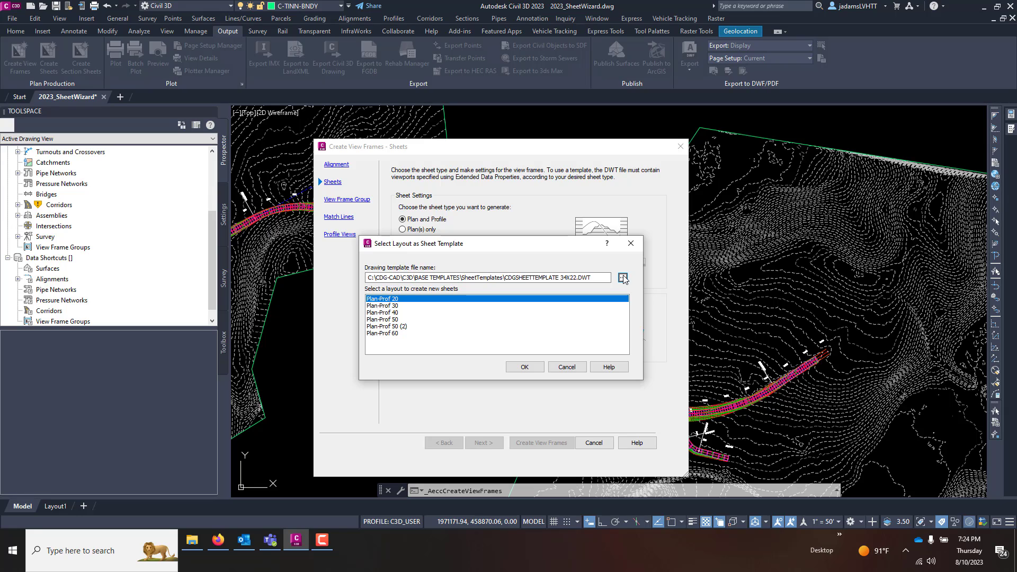
left_click(392, 320)
left_click(525, 366)
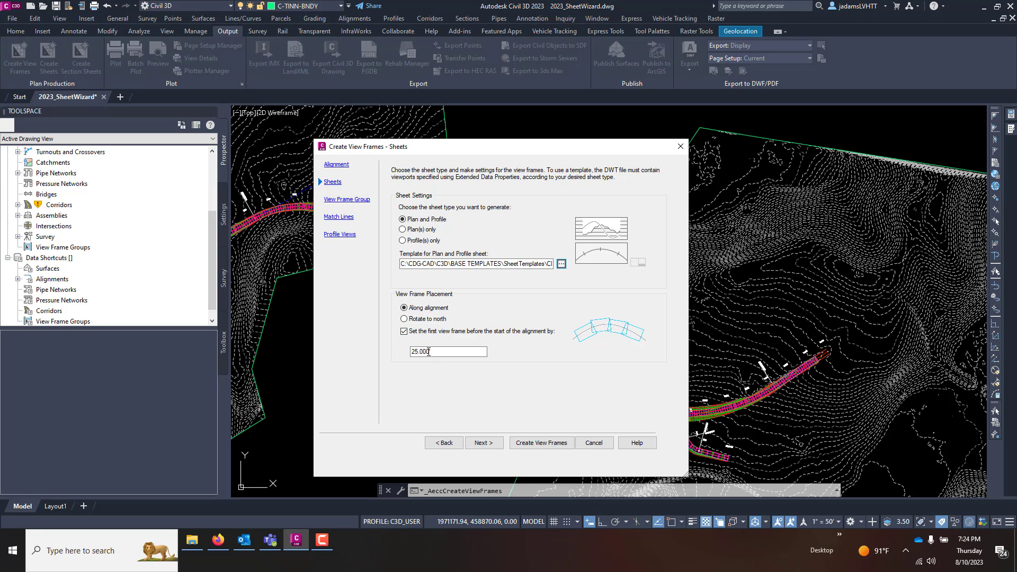
left_click(482, 444)
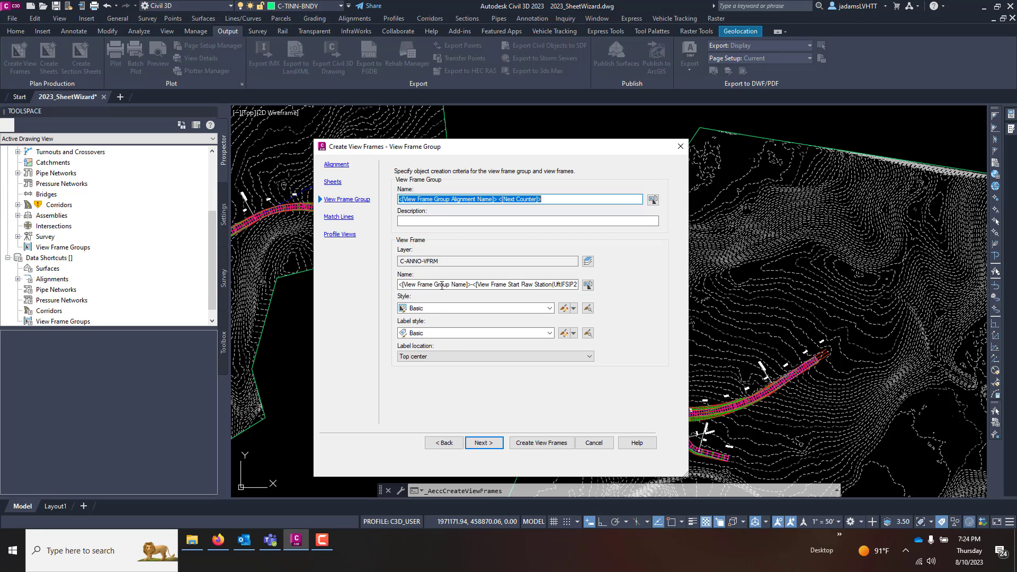
Step: Keep Basic as both the view frame style and the view frame label style
left_click(550, 309)
left_click(551, 311)
left_click(549, 334)
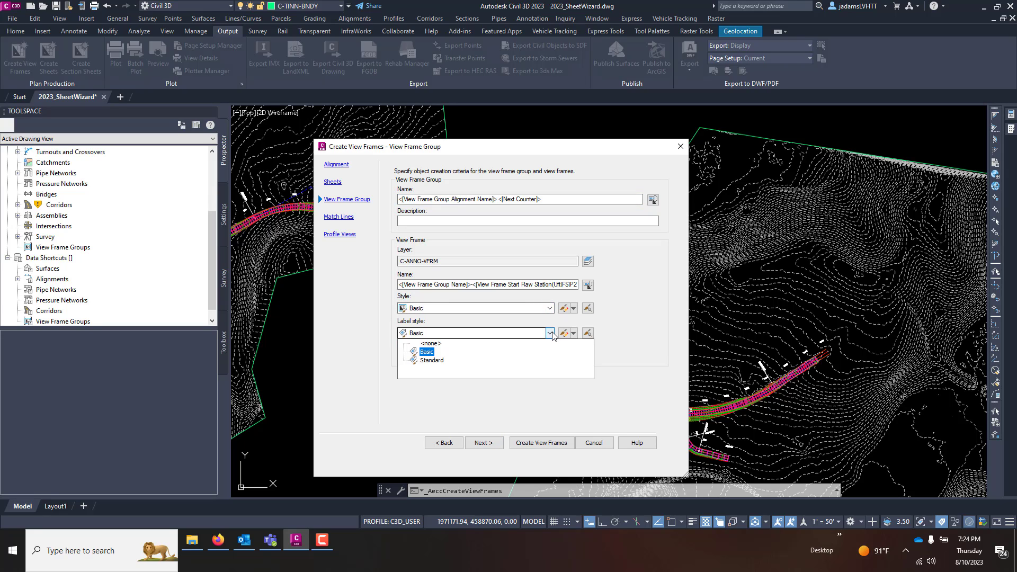
left_click(552, 335)
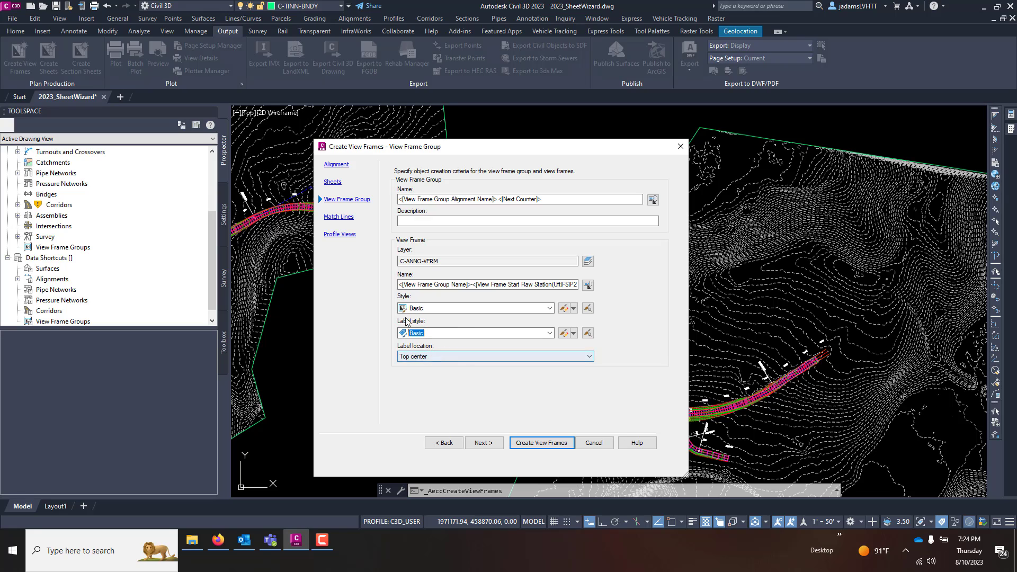
left_click(491, 443)
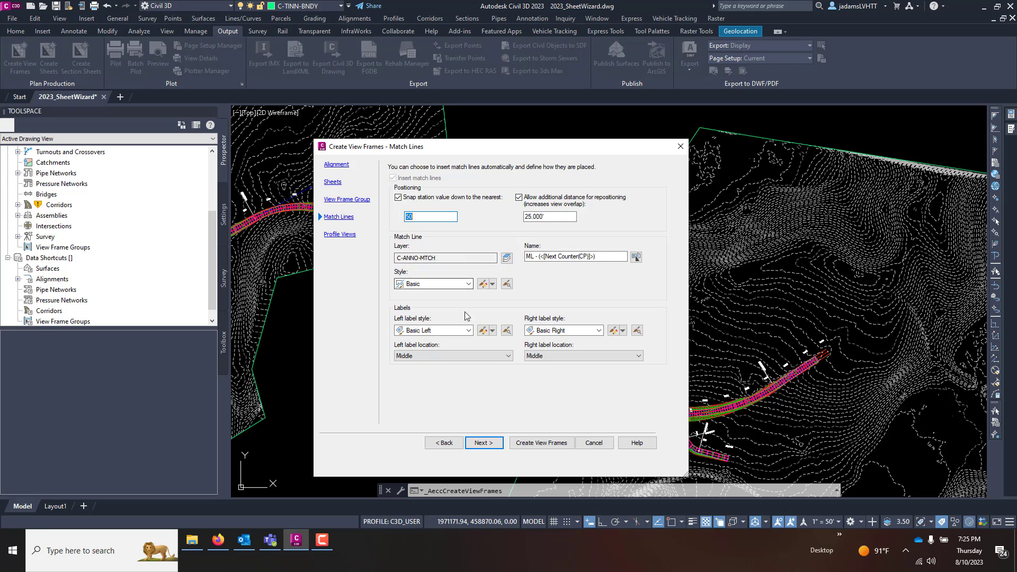
Step: Use CDG Major Grids Only-10 profile view style with _No Bands, and create the view frames
left_click(484, 442)
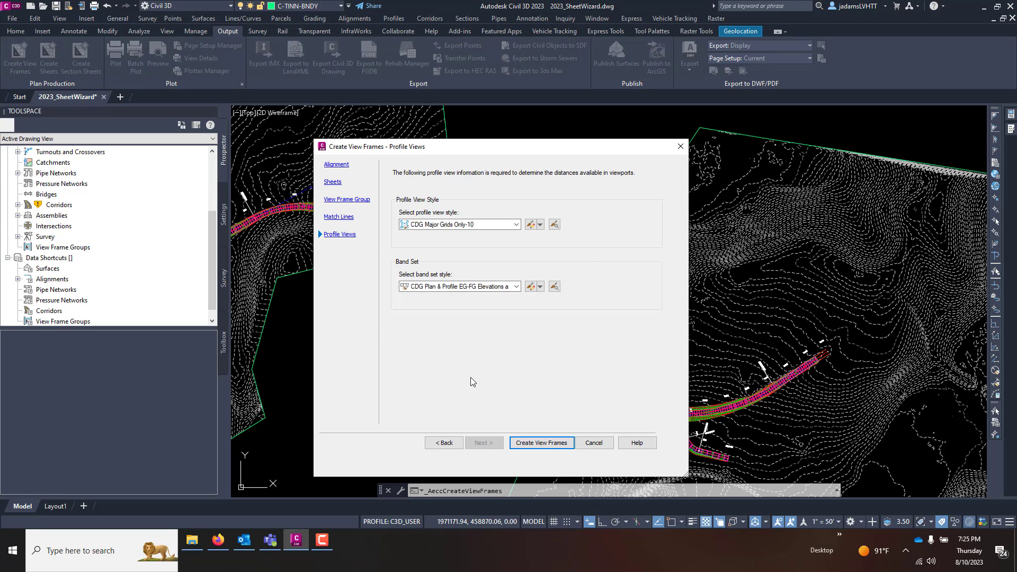
left_click(516, 225)
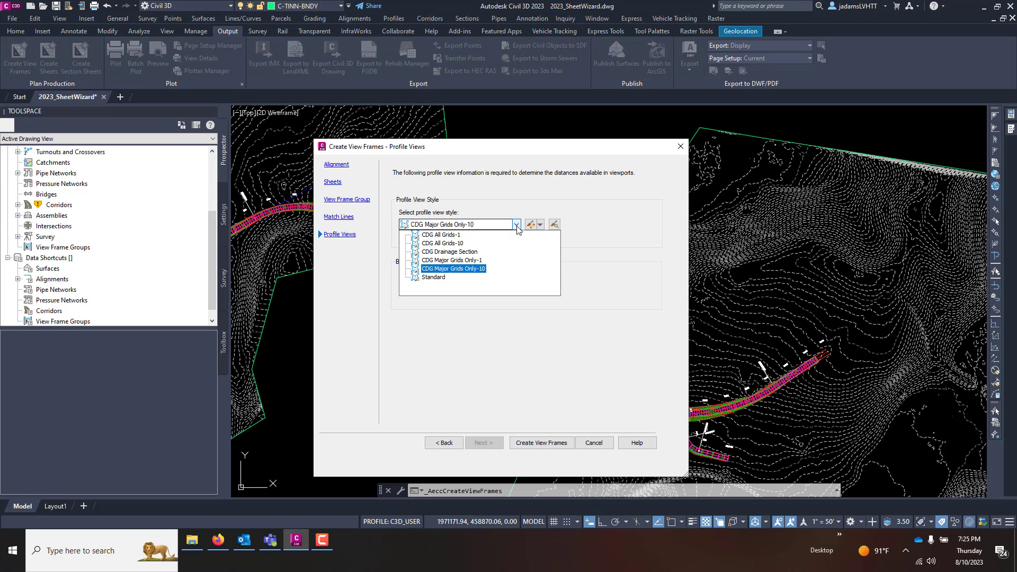
left_click(469, 269)
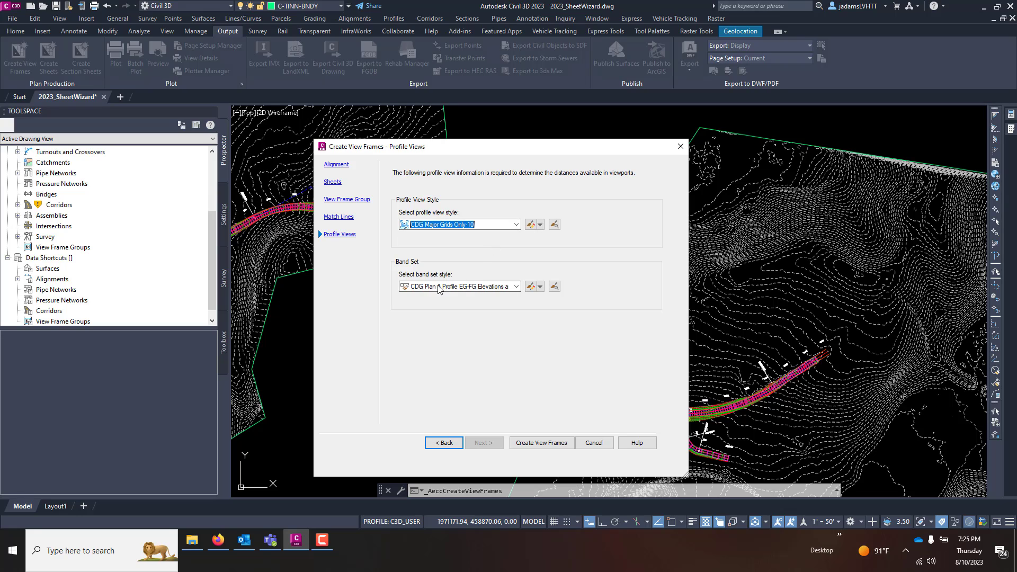
left_click(517, 287)
left_click(481, 295)
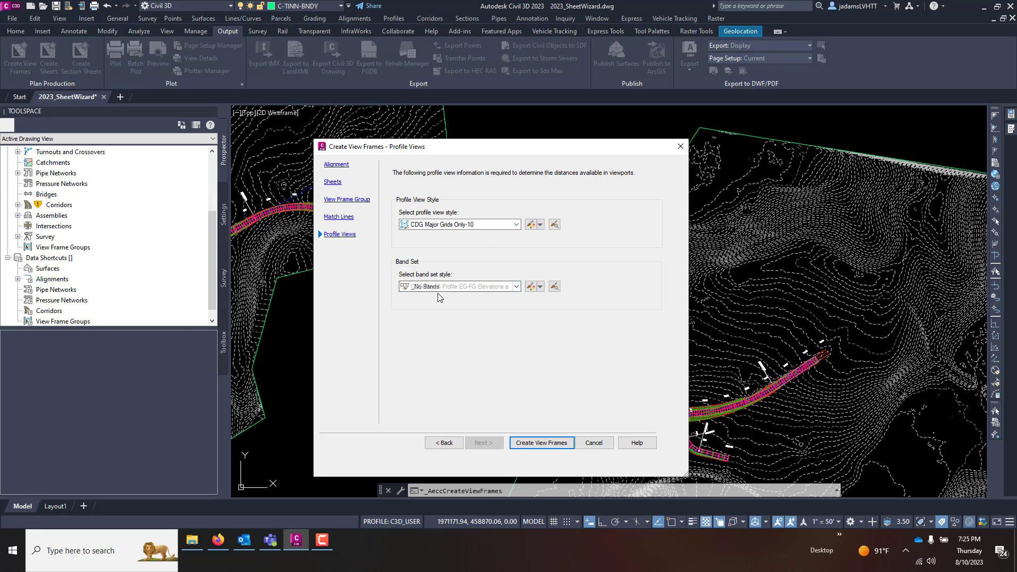
left_click(530, 441)
scroll(486, 365, "down", 6)
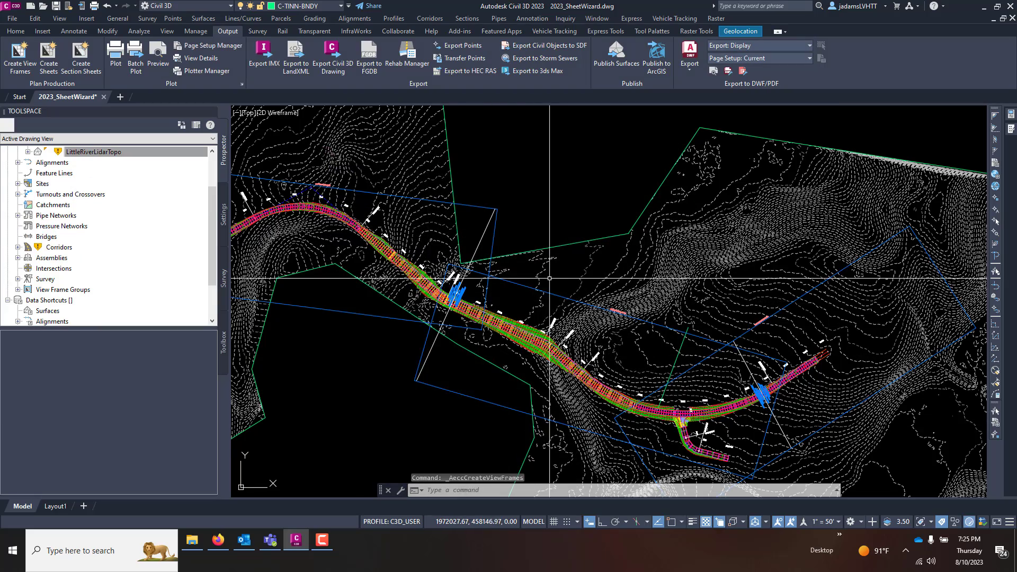
scroll(409, 279, "up", 4)
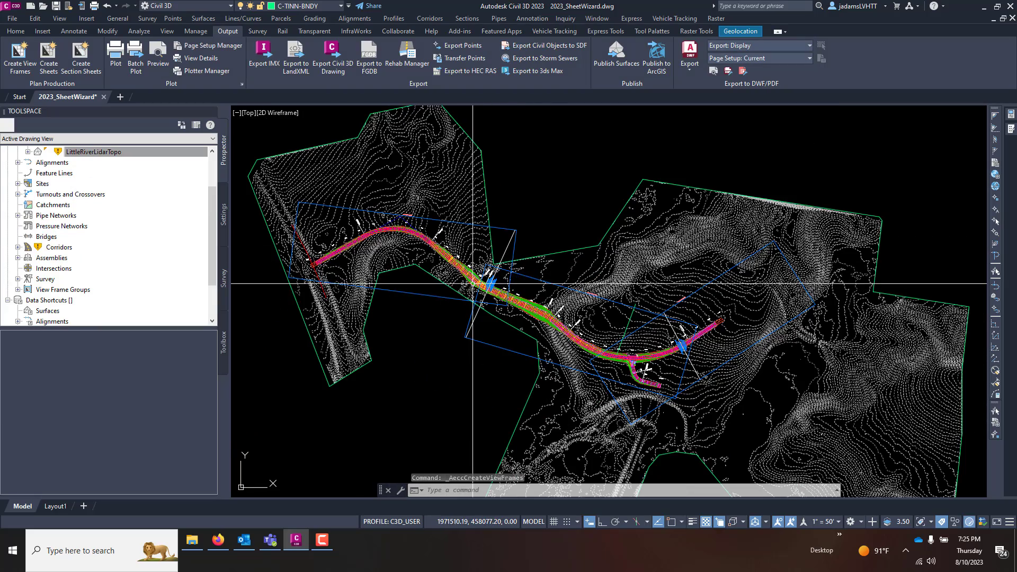
middle_click_drag(582, 302, 574, 300)
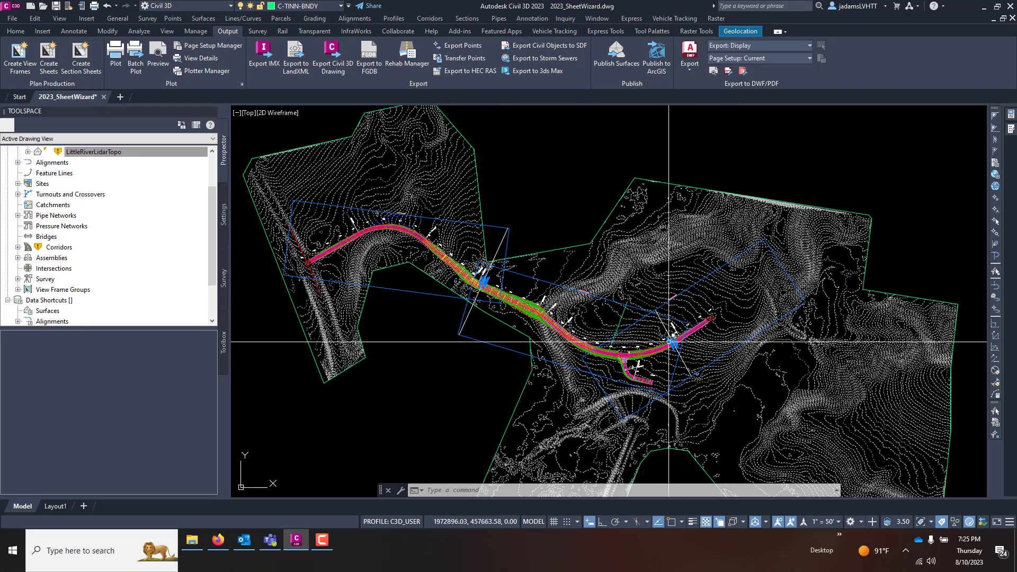
scroll(461, 302, "up", 10)
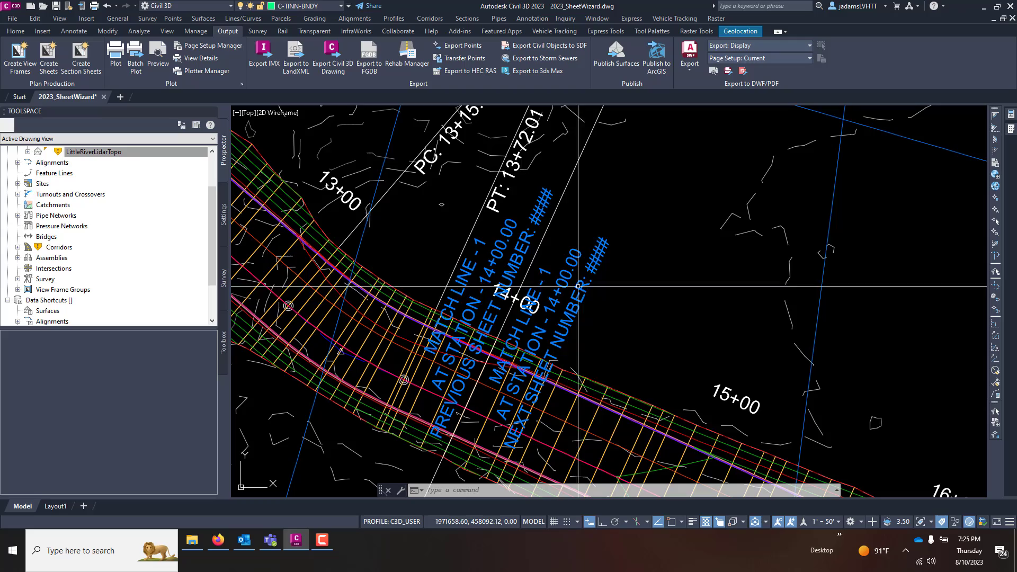
scroll(501, 261, "down", 5)
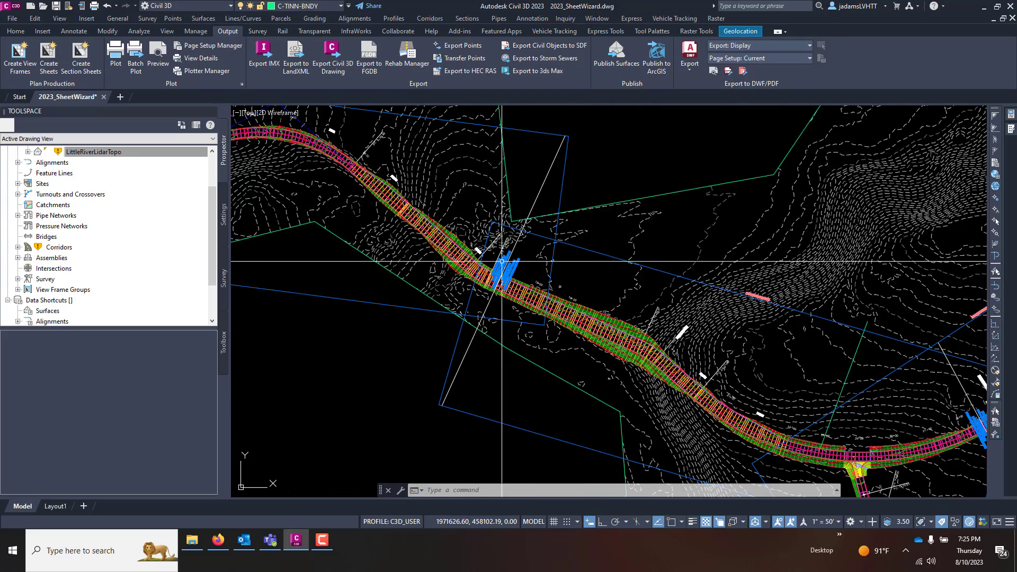
scroll(502, 261, "down", 3)
scroll(554, 271, "up", 6)
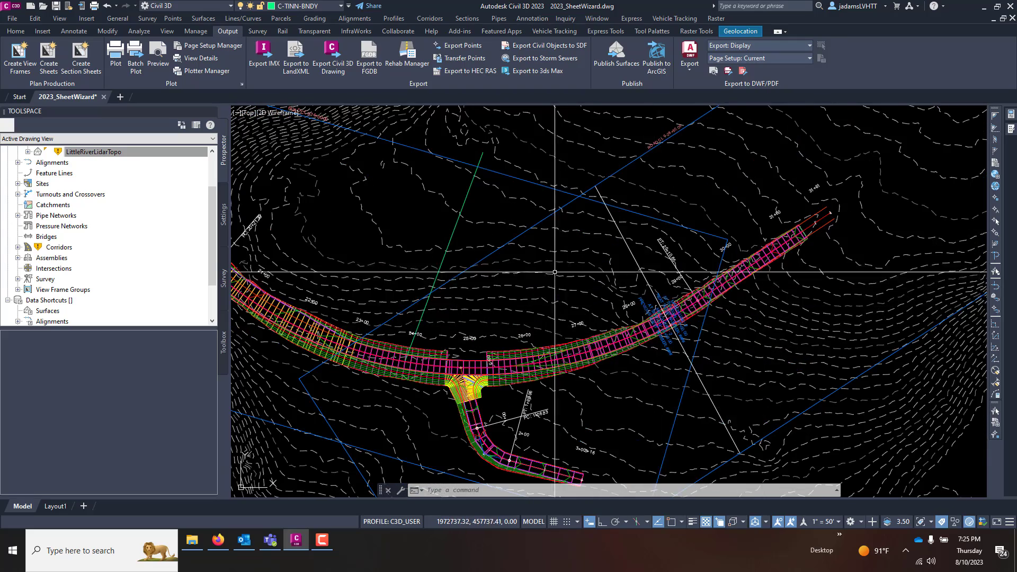
scroll(554, 272, "down", 6)
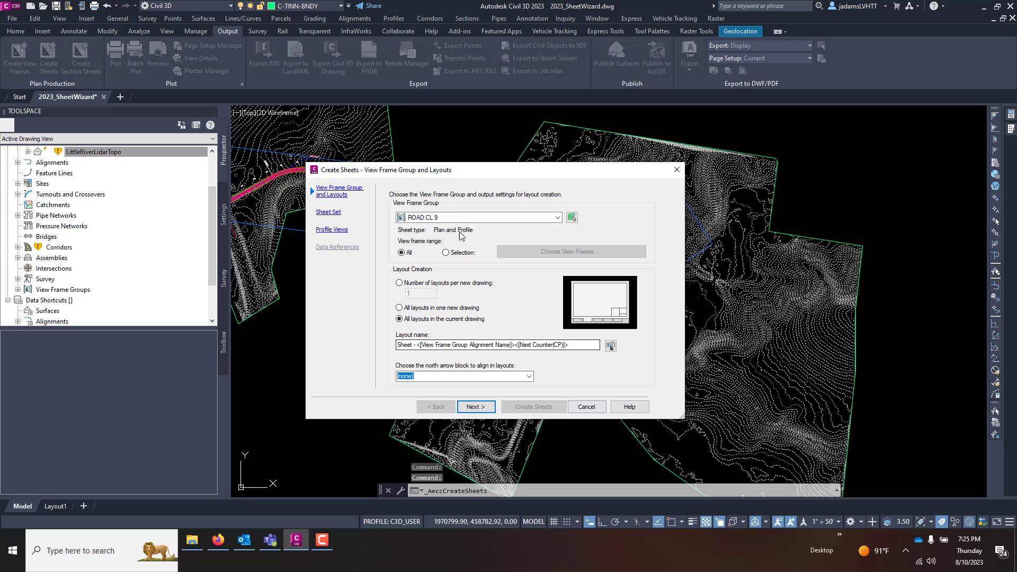
left_click(558, 218)
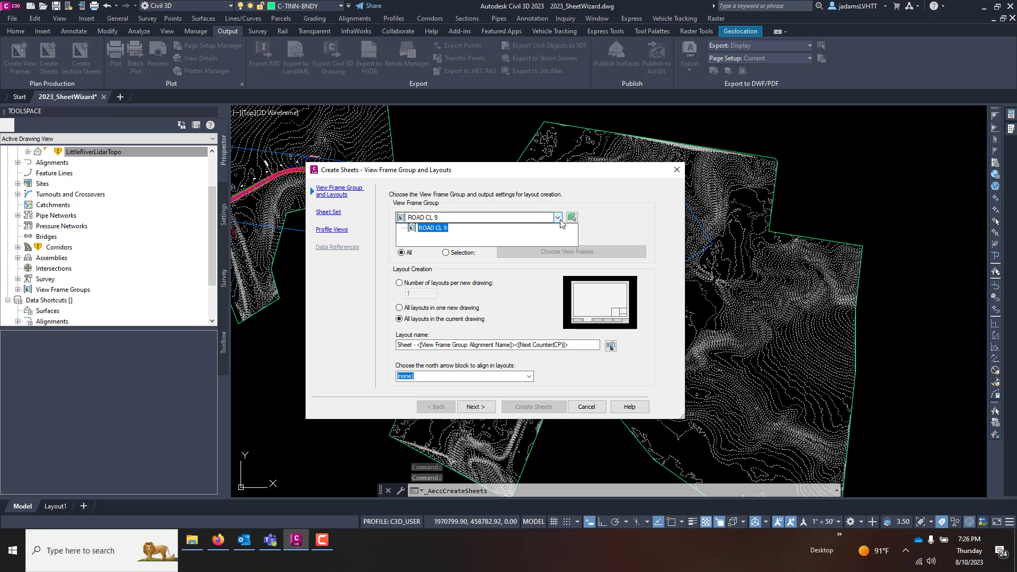
Step: Cancel sheet creation and expand the ROAD CL centerline alignment in Prospector
left_click(586, 407)
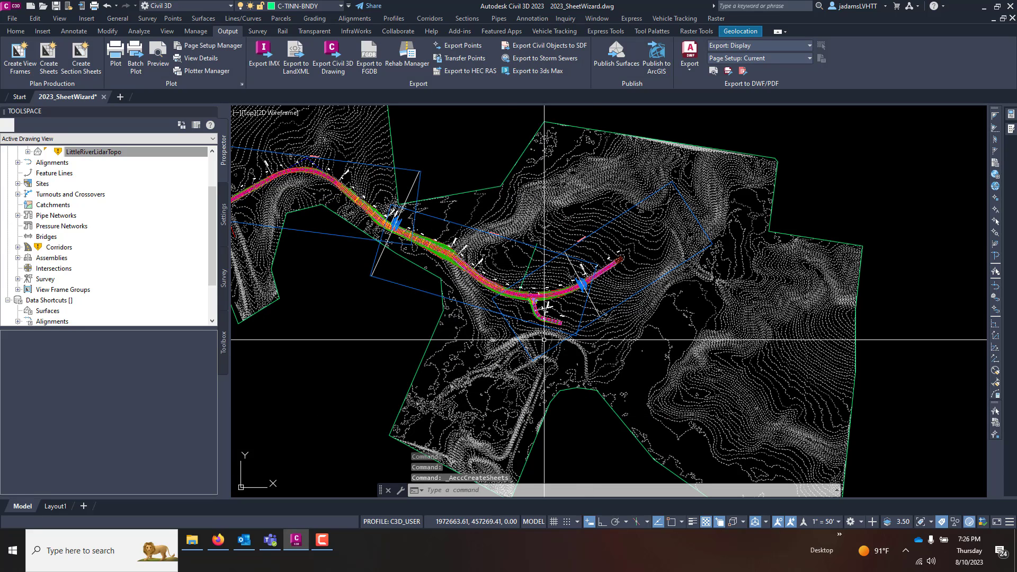
scroll(90, 185, "up", 2)
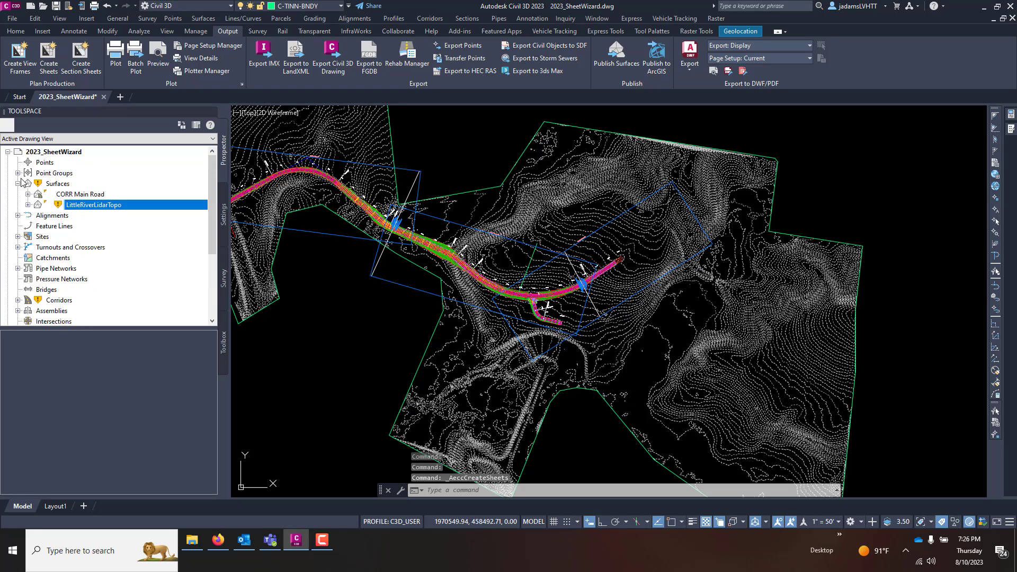
left_click(18, 217)
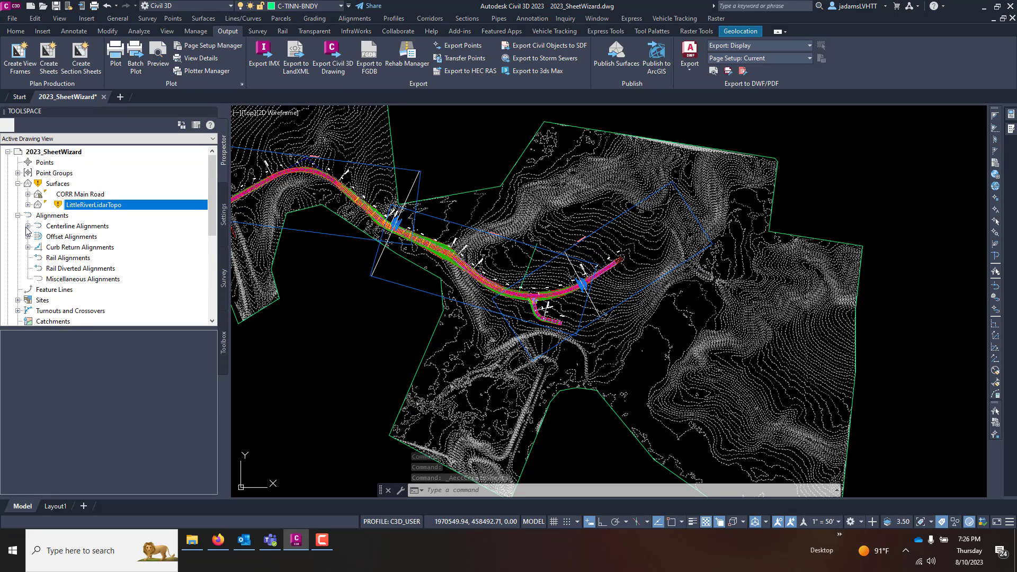
left_click(27, 227)
left_click(38, 247)
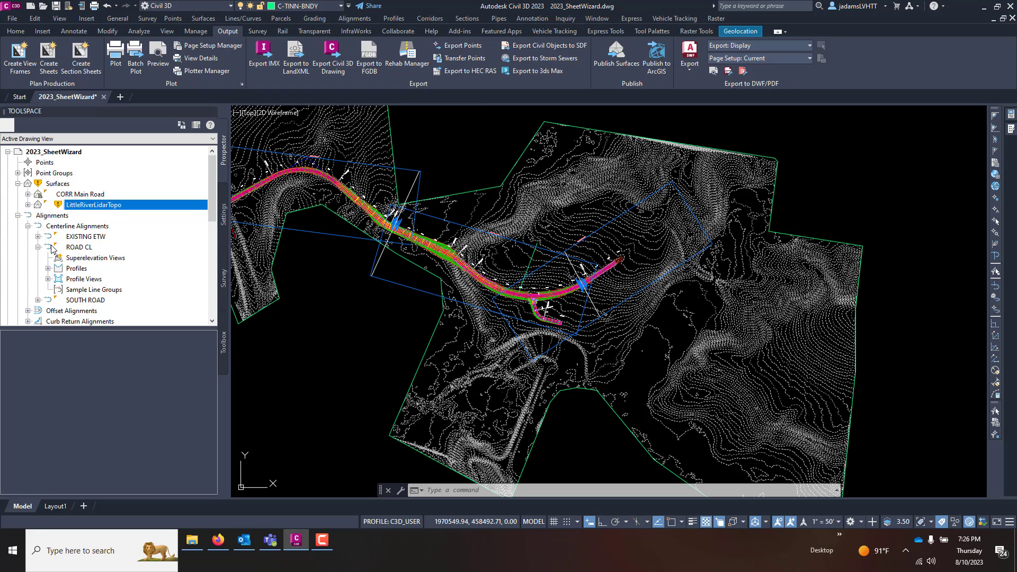
scroll(51, 247, "down", 3)
scroll(84, 194, "down", 4)
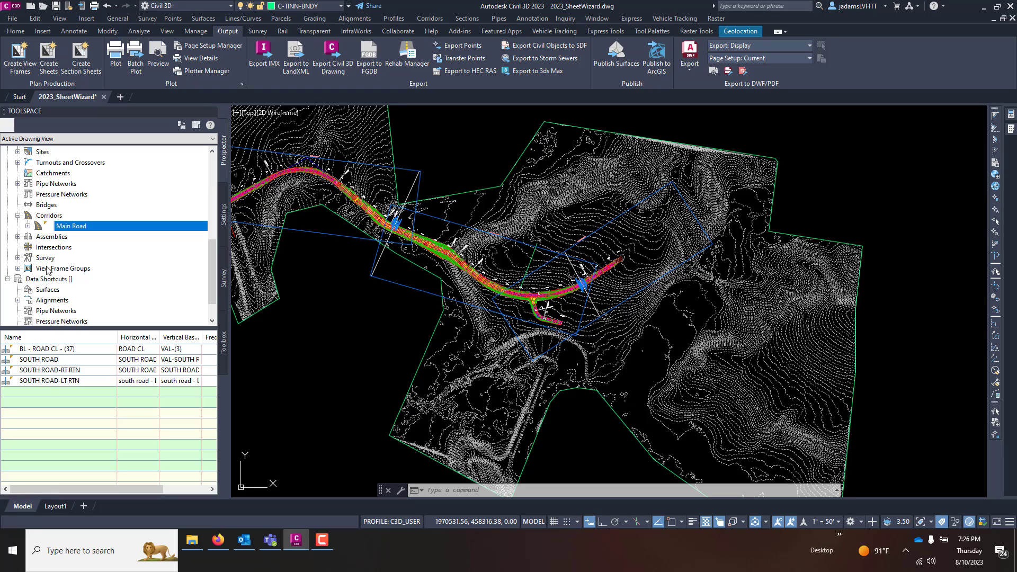
Step: Inspect ROAD CL 9's three view frames and match lines ML - (41) and ML - (42), then launch Create Sheets
left_click(18, 269)
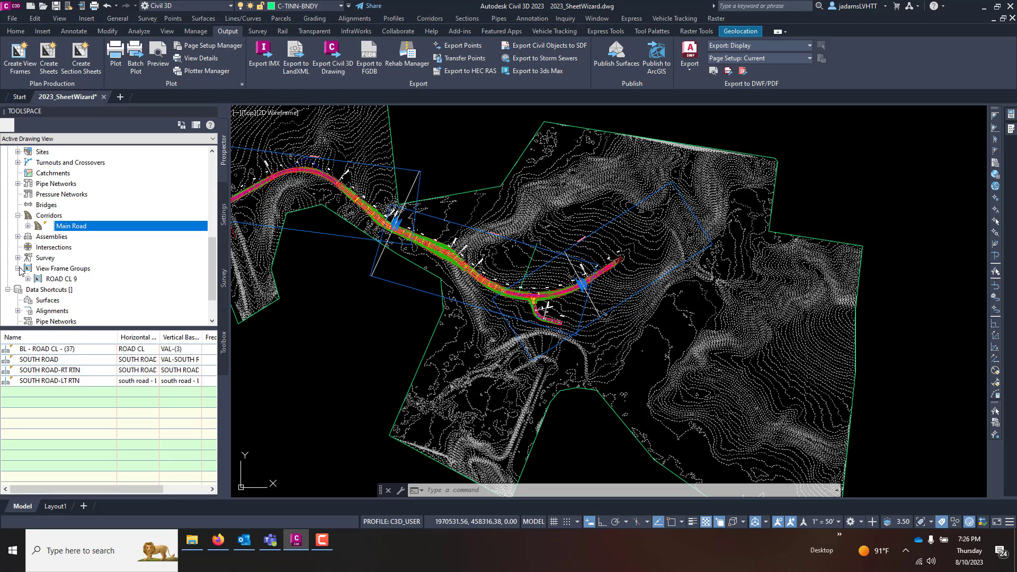
left_click(28, 279)
left_click(63, 279)
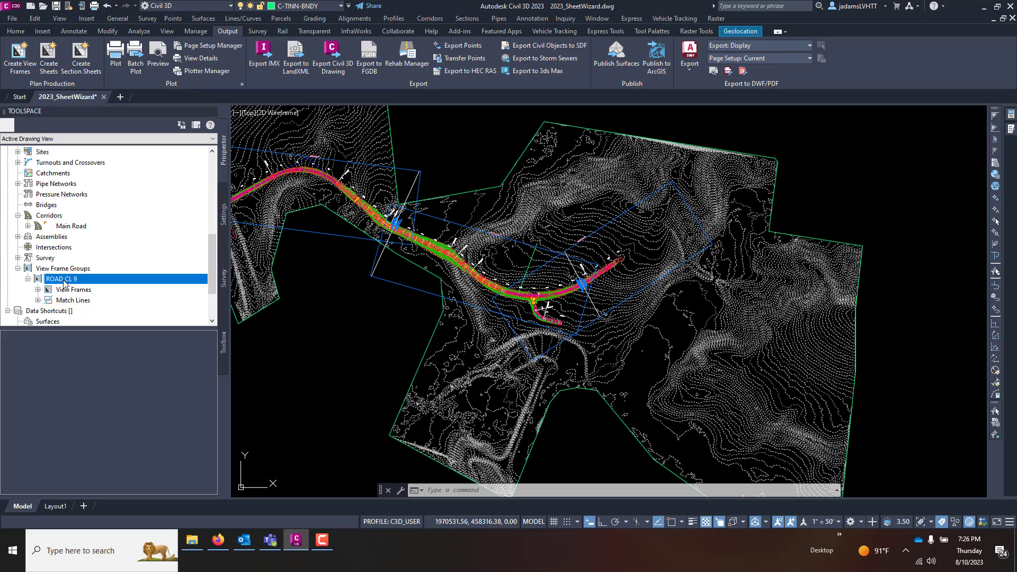
left_click(69, 290)
left_click(58, 301)
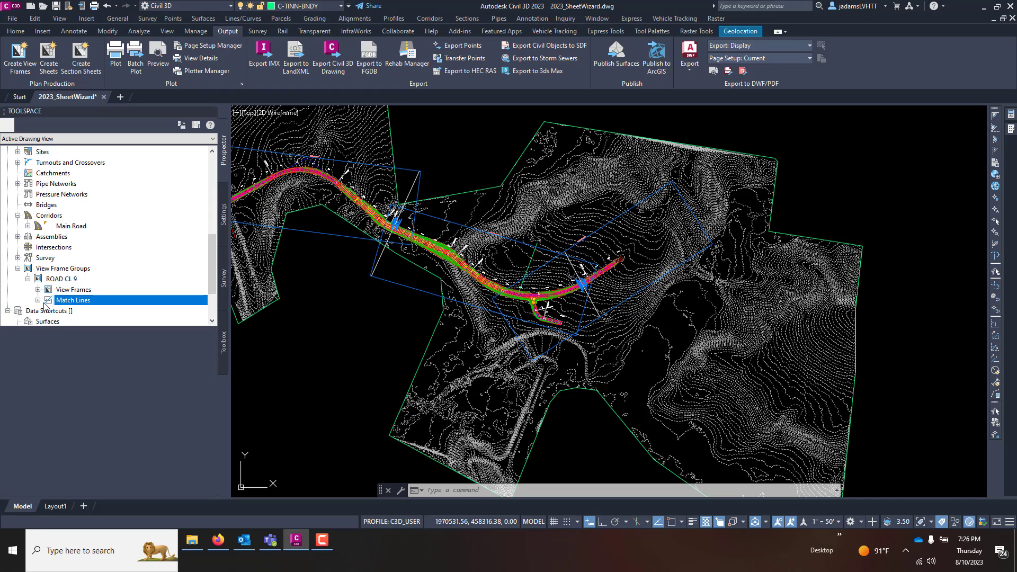
left_click(37, 300)
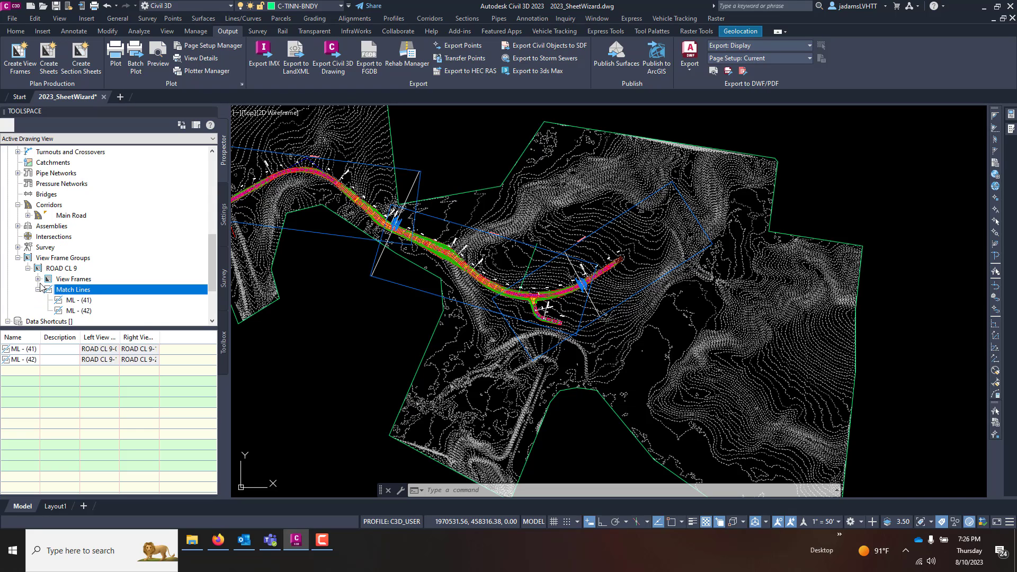
left_click(38, 279)
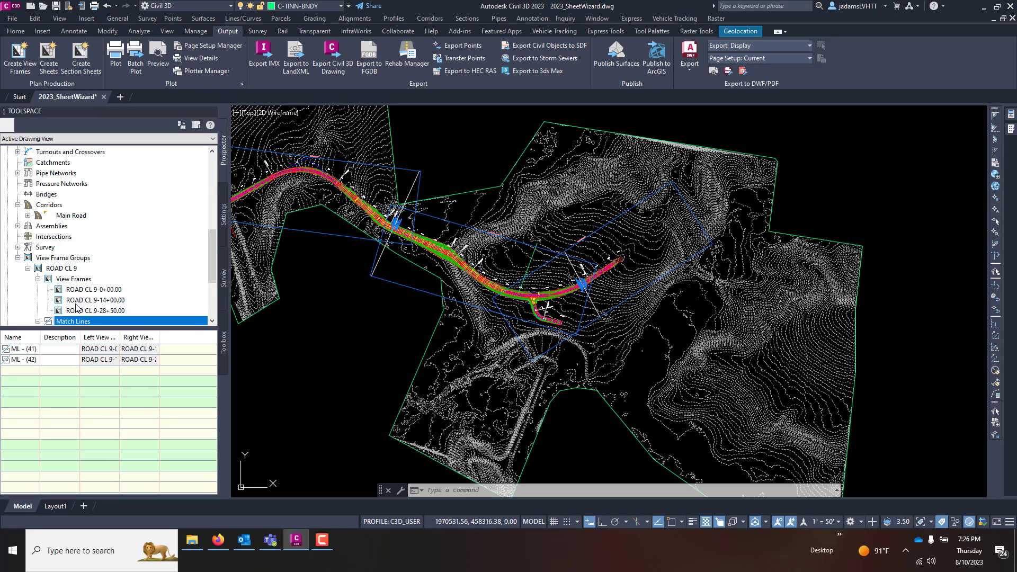
left_click(48, 53)
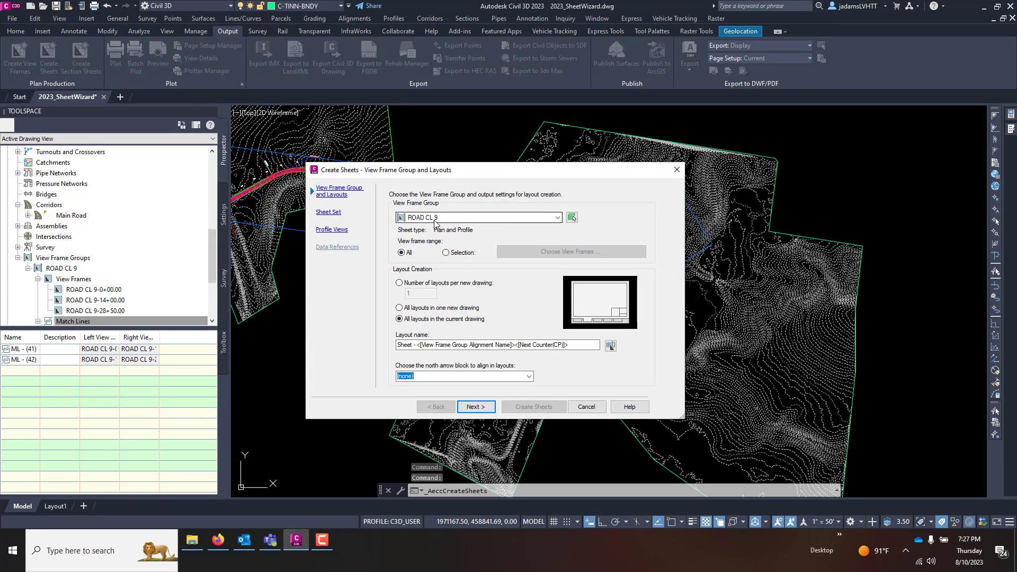
Step: Keep view frame group ROAD CL 9 with no north arrow, and start a new ROAD CL 9 sheet set
left_click(505, 218)
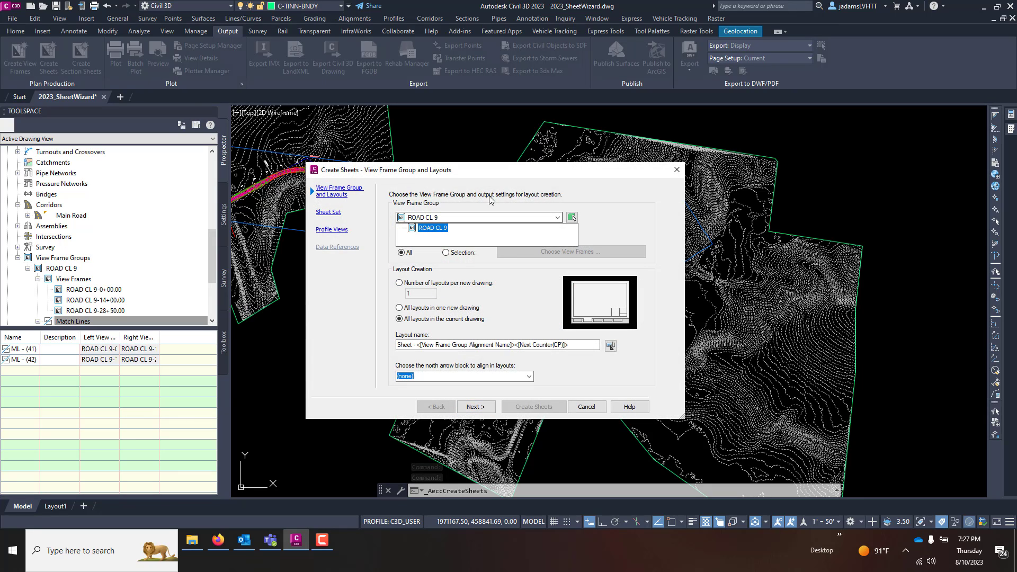
left_click(466, 206)
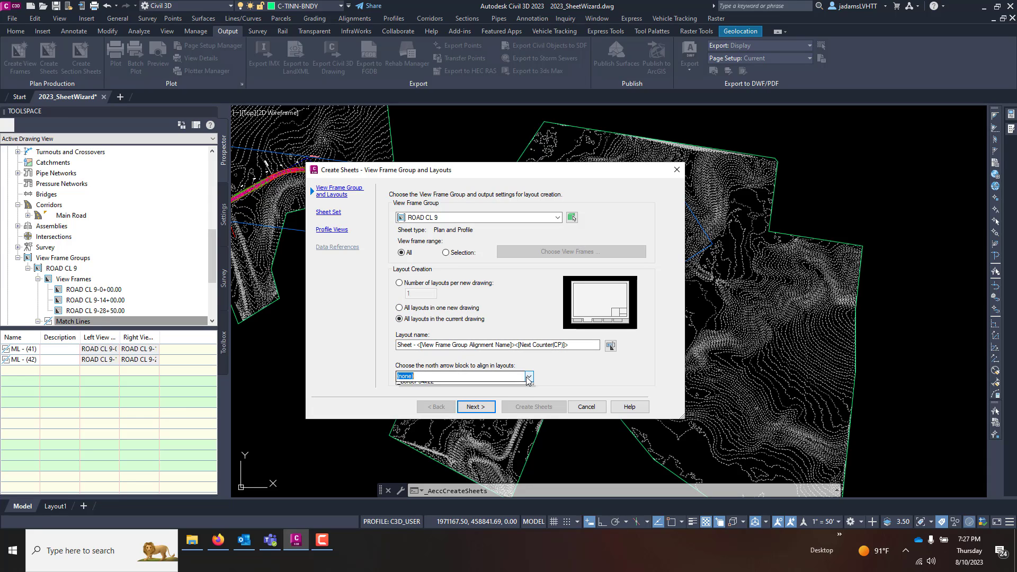
left_click(503, 376)
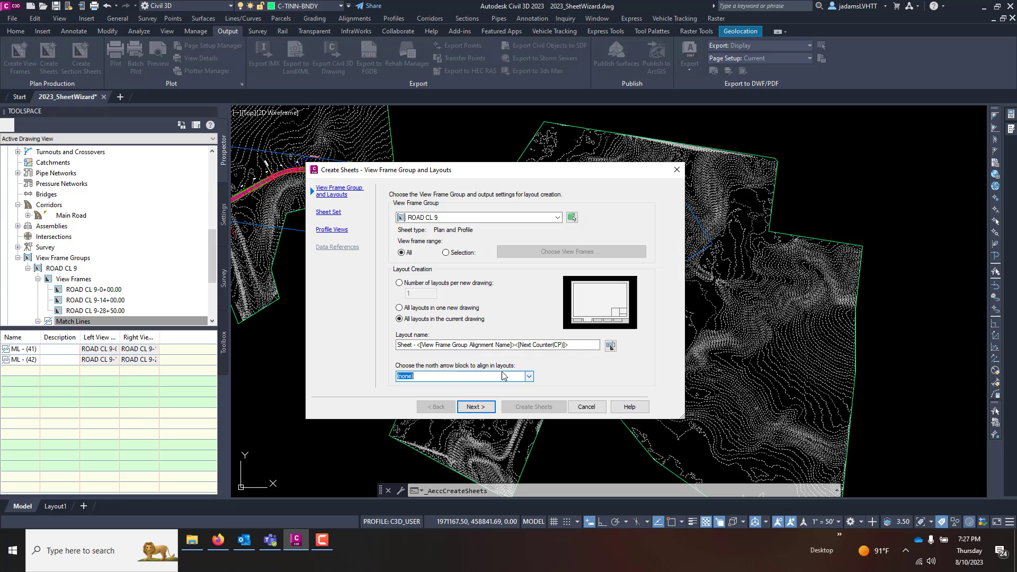
left_click(331, 212)
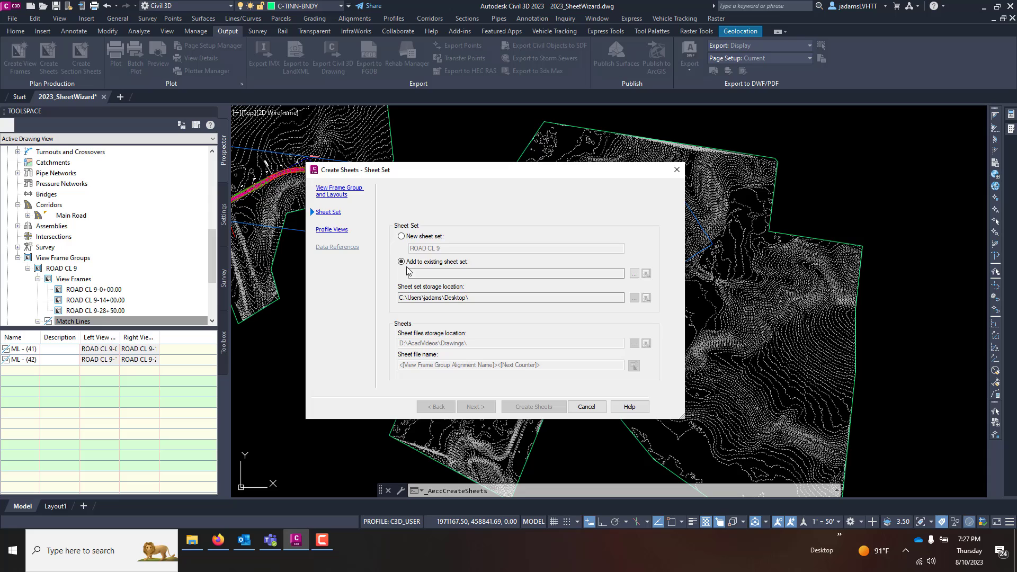
left_click(408, 238)
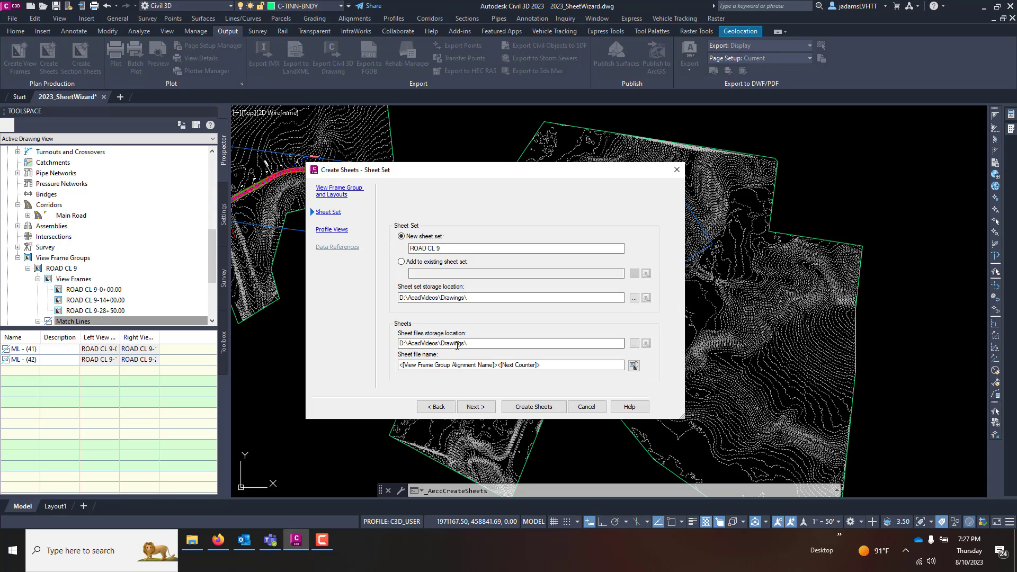
left_click(479, 407)
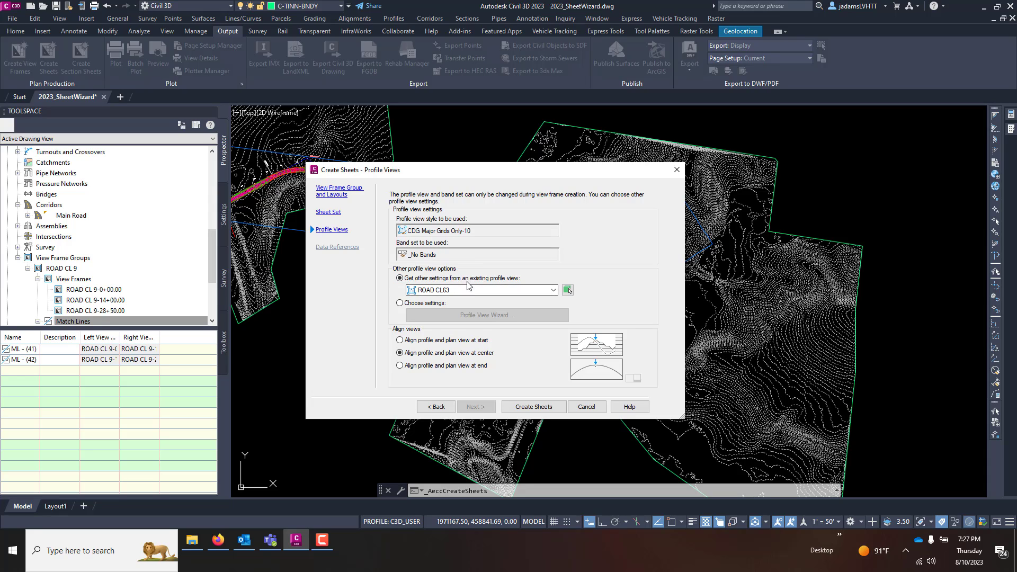
Step: Copy profile view settings from ROAD CL63, aligned at start, then create sheets after saving the drawing
left_click(547, 290)
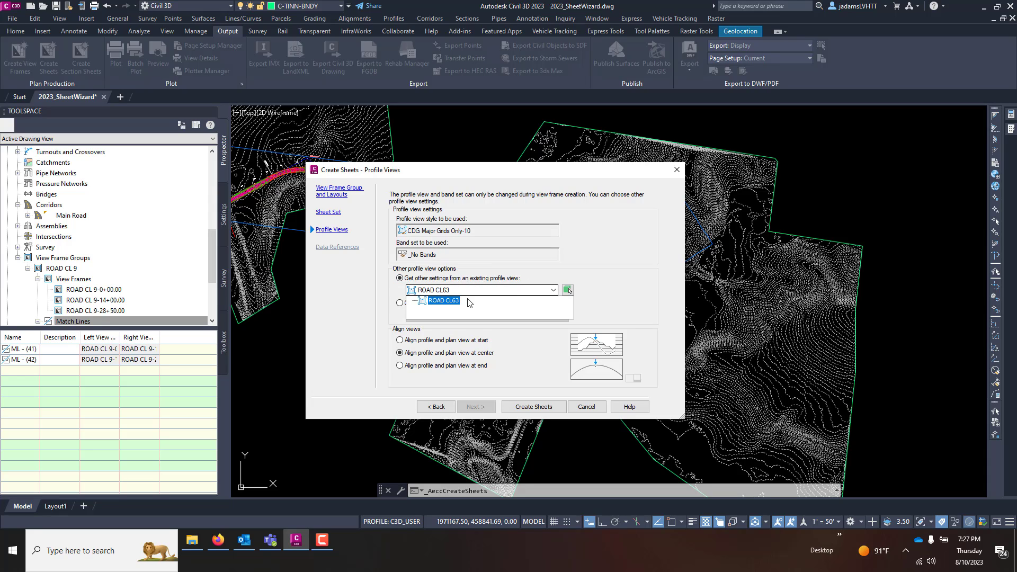
left_click(456, 301)
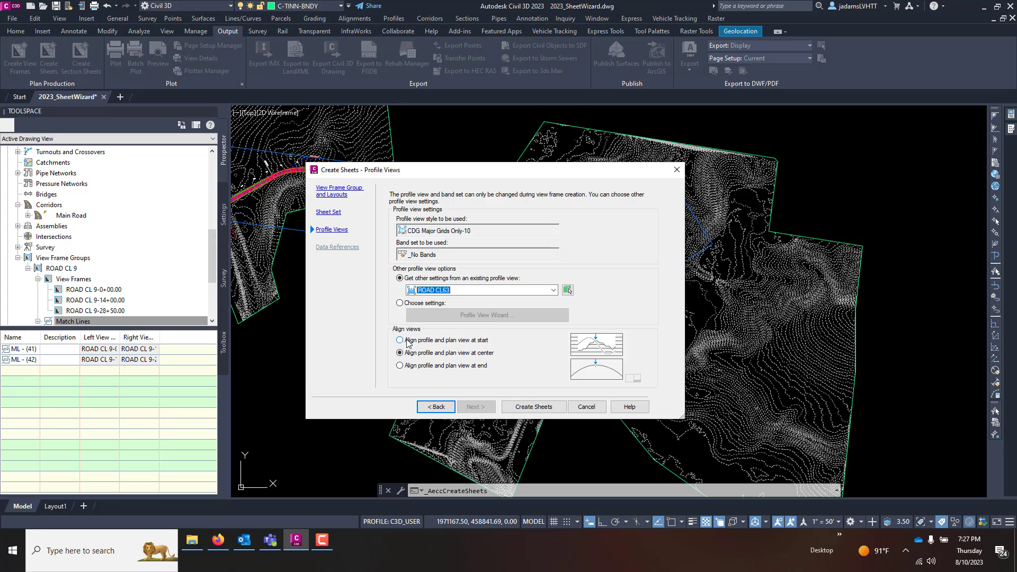
left_click(533, 407)
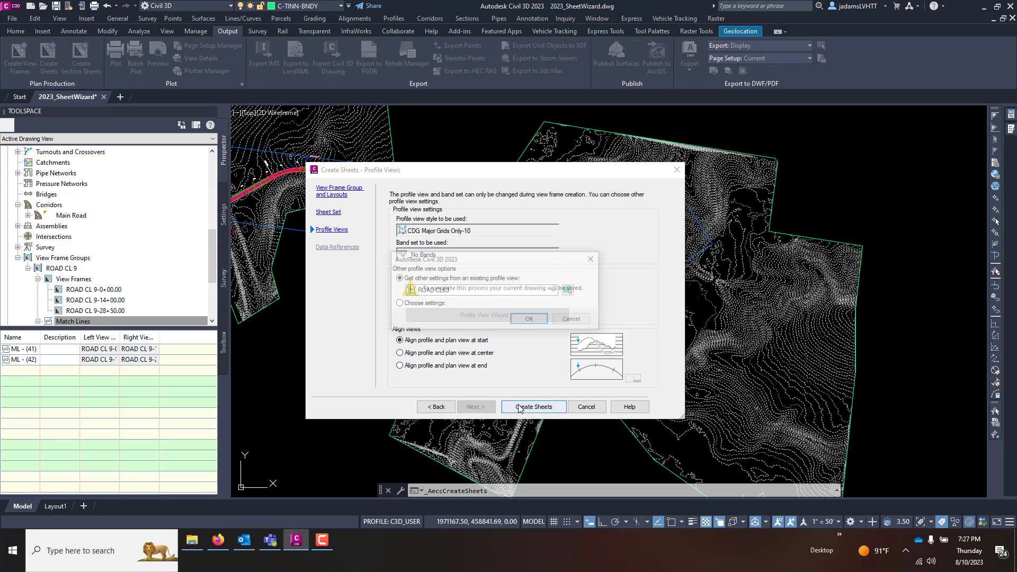
left_click(528, 320)
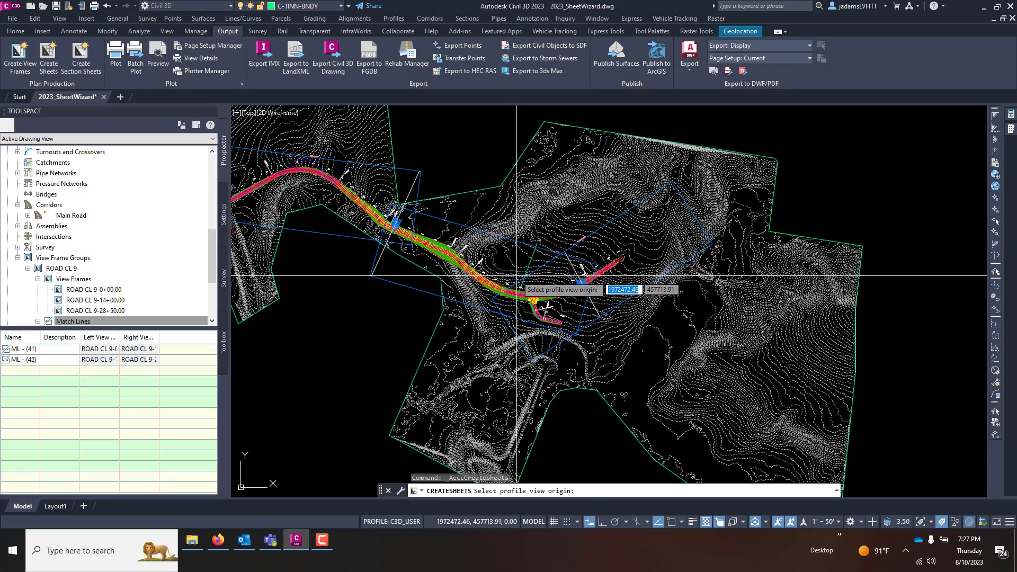
Step: Place the new profile views at an origin in model space
scroll(509, 281, "down", 5)
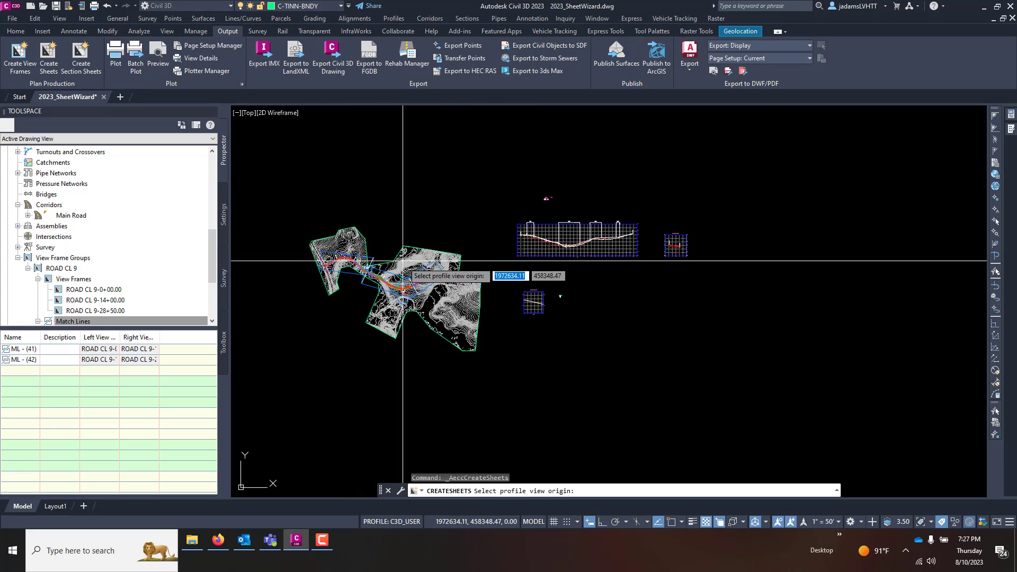
scroll(403, 265, "down", 2)
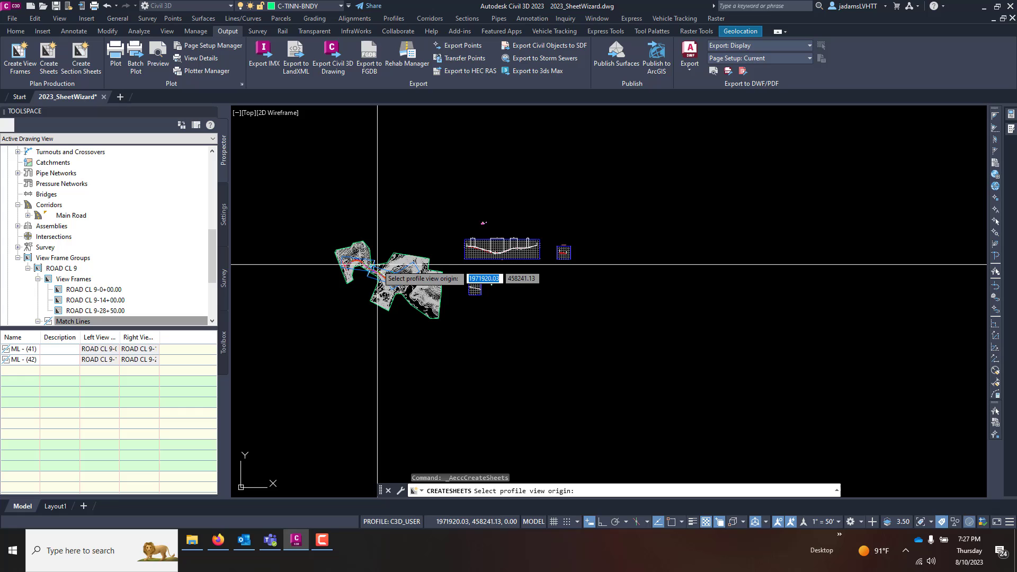
left_click(649, 255)
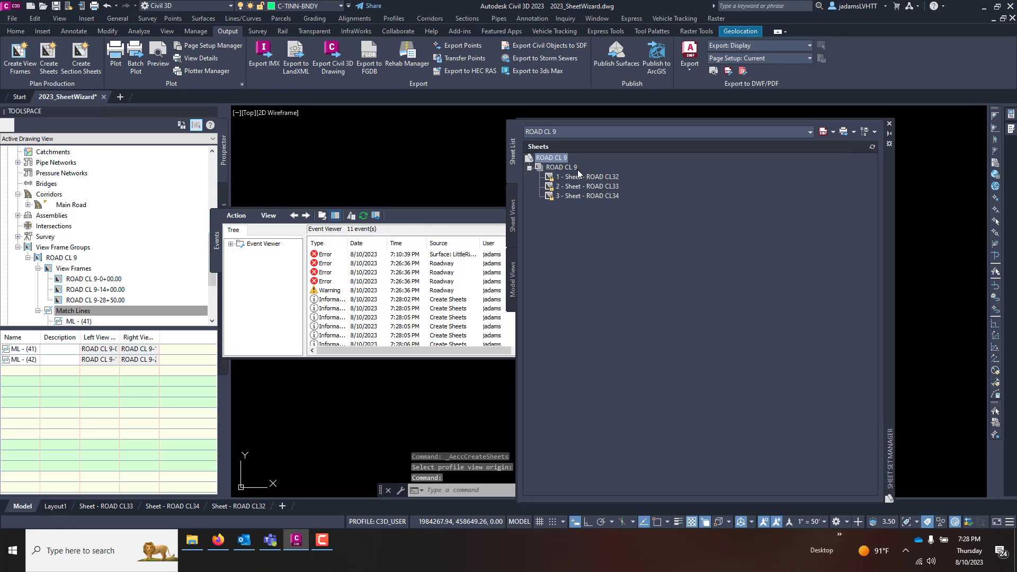
Step: Close the Panorama event log and dock the Sheet Set Manager, auto-hidden, on the right edge
left_click(439, 217)
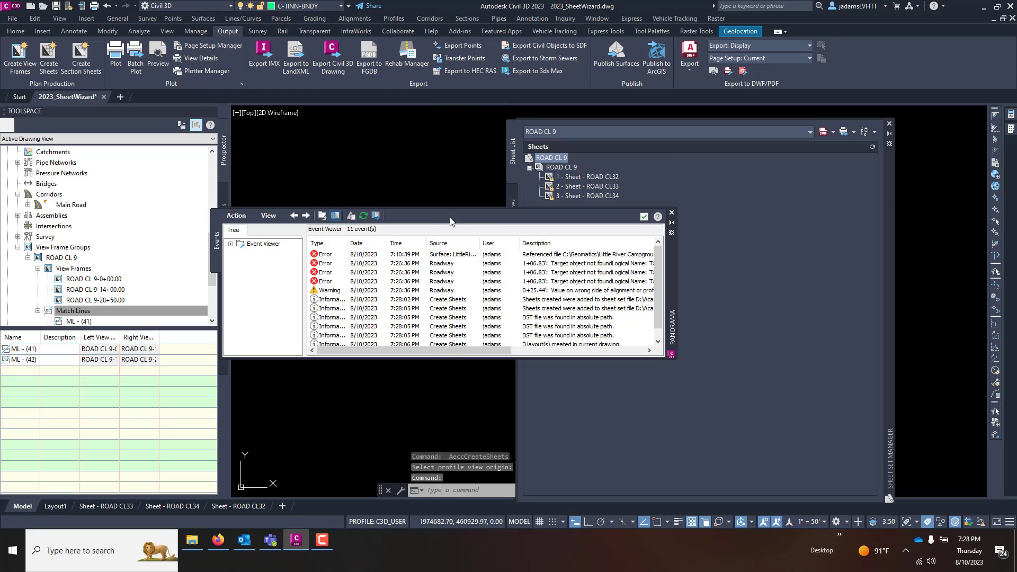
left_click(642, 217)
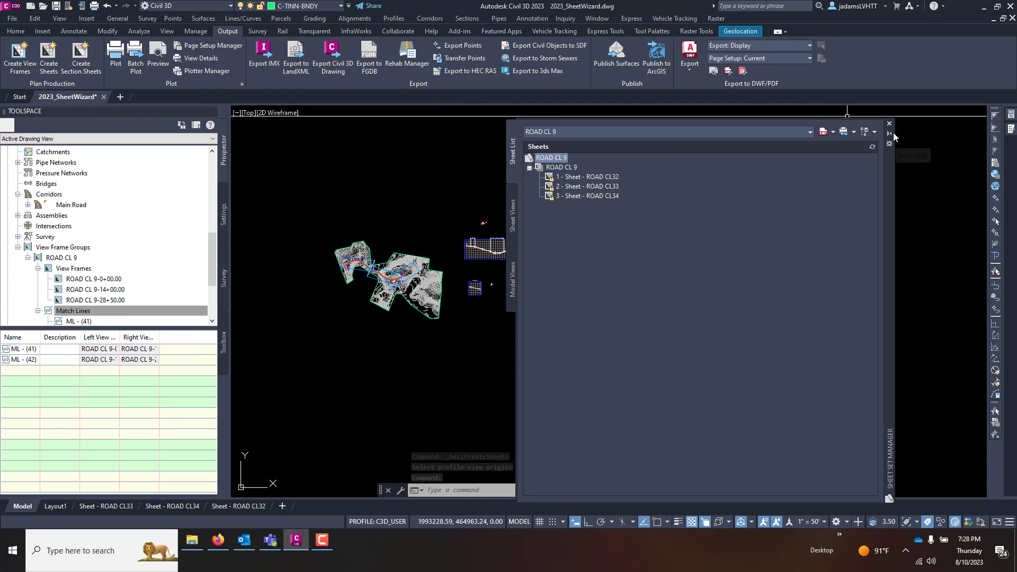
left_click_drag(887, 157, 1001, 153)
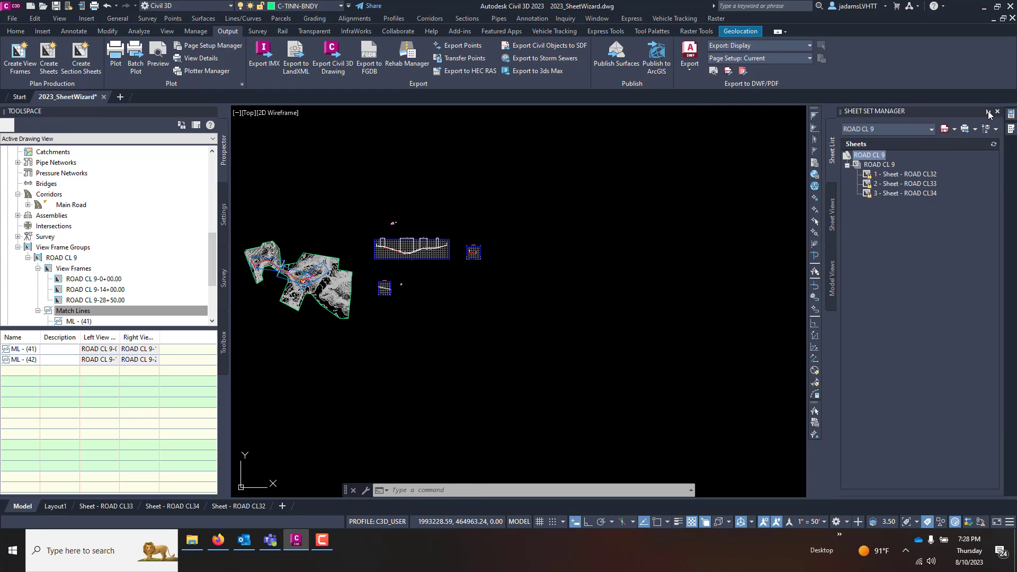
left_click(988, 115)
left_click(642, 274)
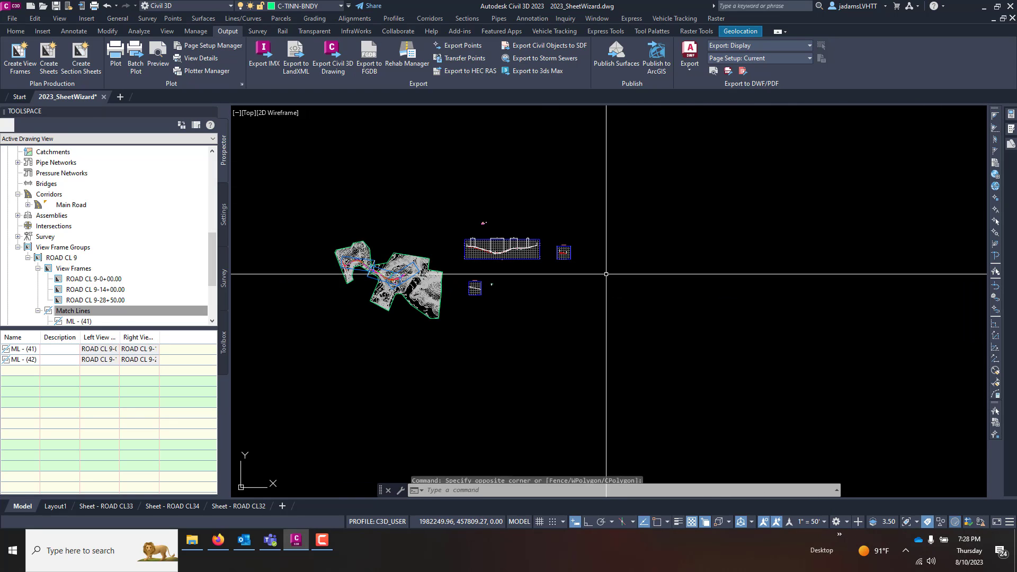
key("Escape")
scroll(606, 274, "up", 5)
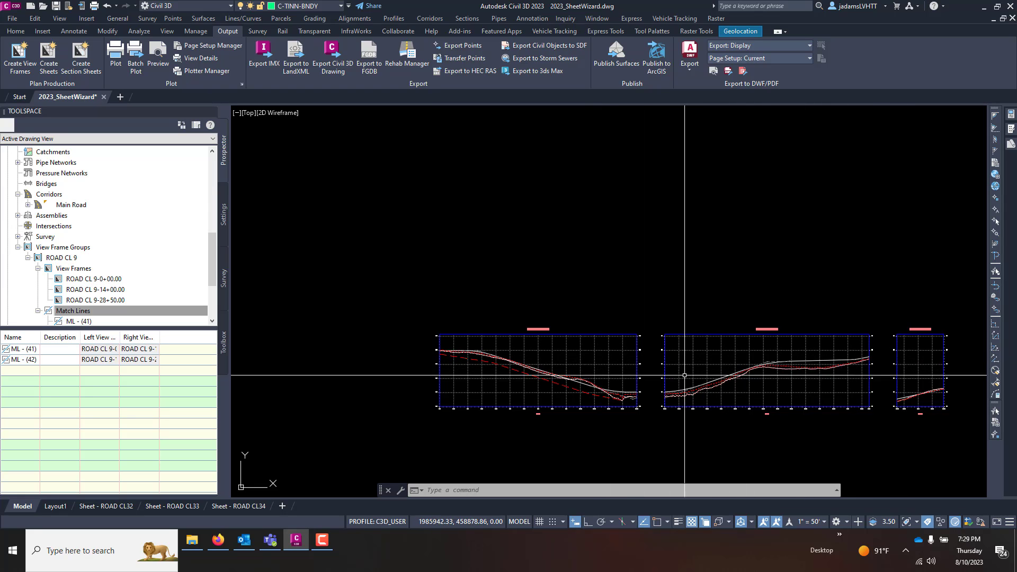
Step: Review the Sheet - ROAD CL32 layout, zooming in and out
scroll(684, 375, "up", 2)
scroll(631, 356, "down", 3)
scroll(631, 357, "up", 1)
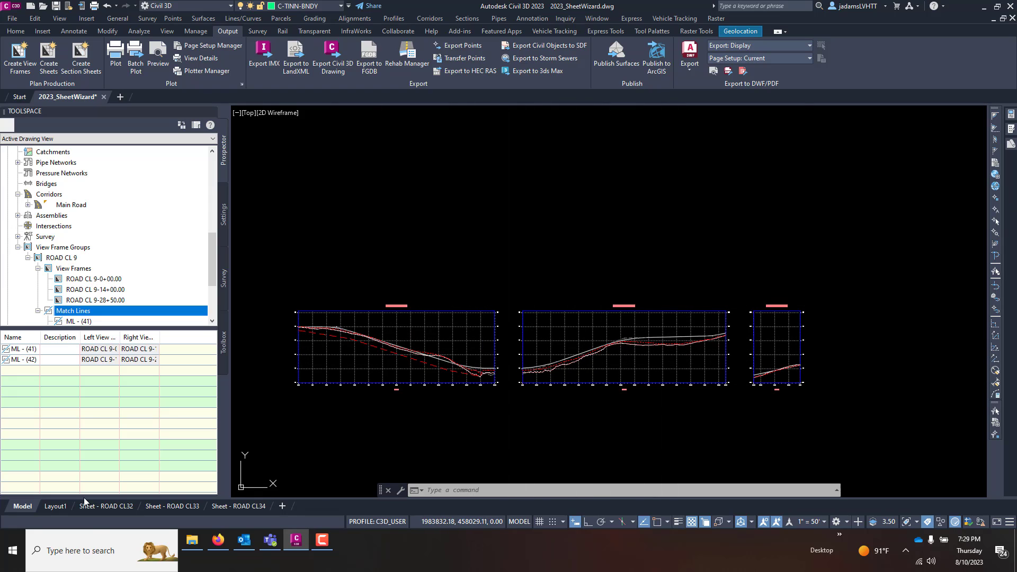
left_click(104, 506)
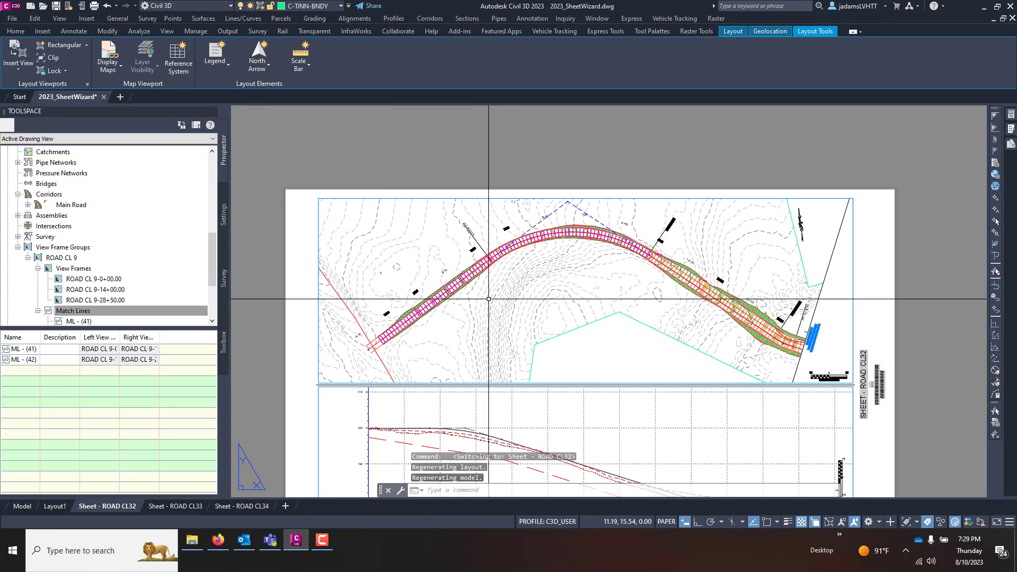
scroll(488, 299, "down", 2)
scroll(371, 344, "up", 2)
scroll(353, 358, "down", 2)
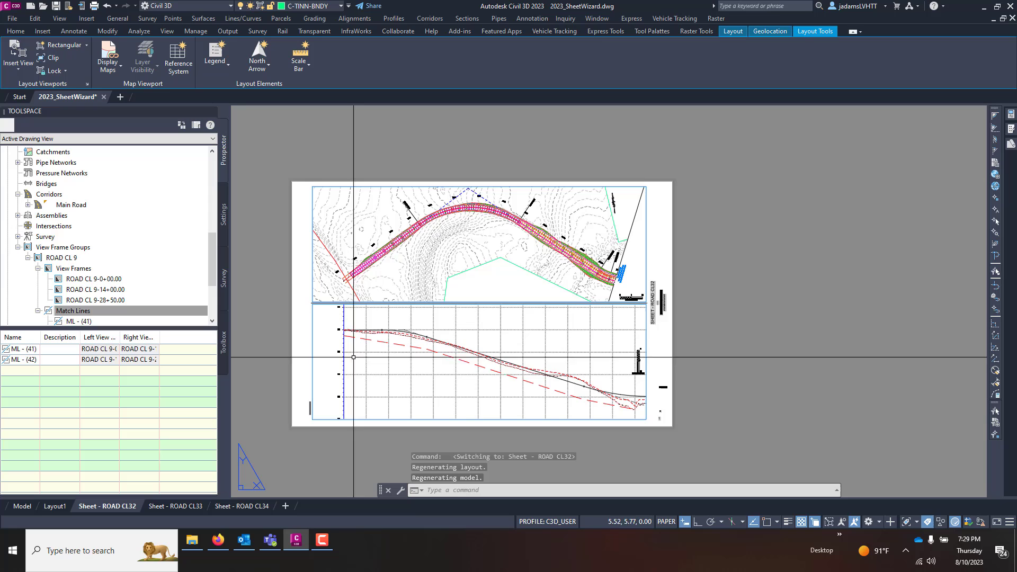
scroll(609, 378, "up", 2)
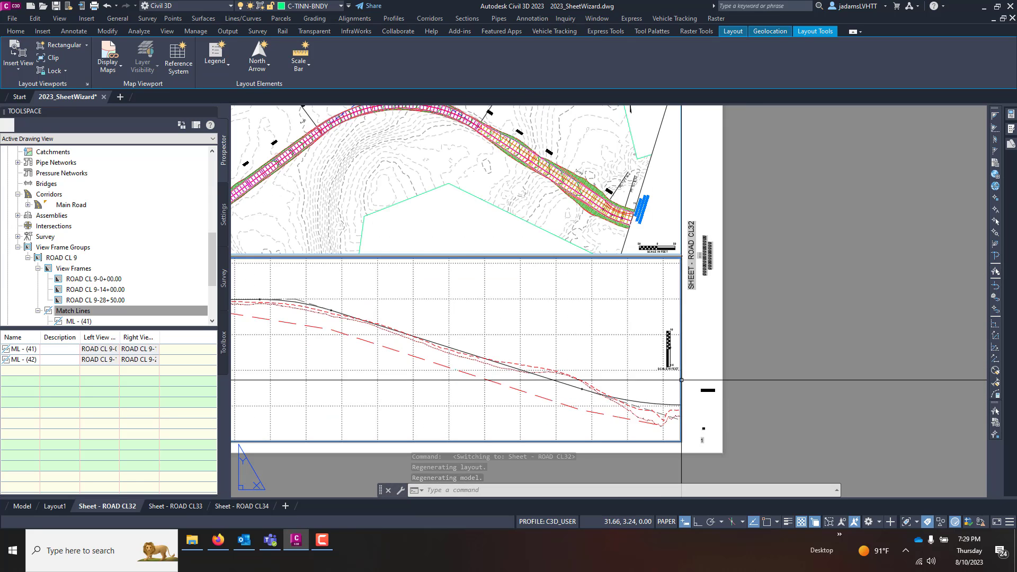
scroll(681, 380, "down", 3)
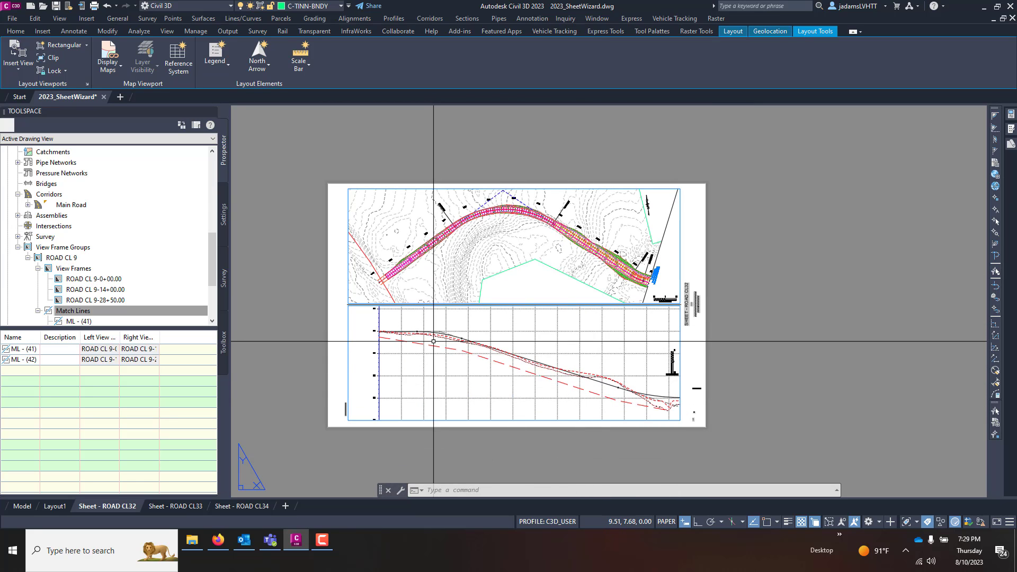
scroll(377, 366, "up", 4)
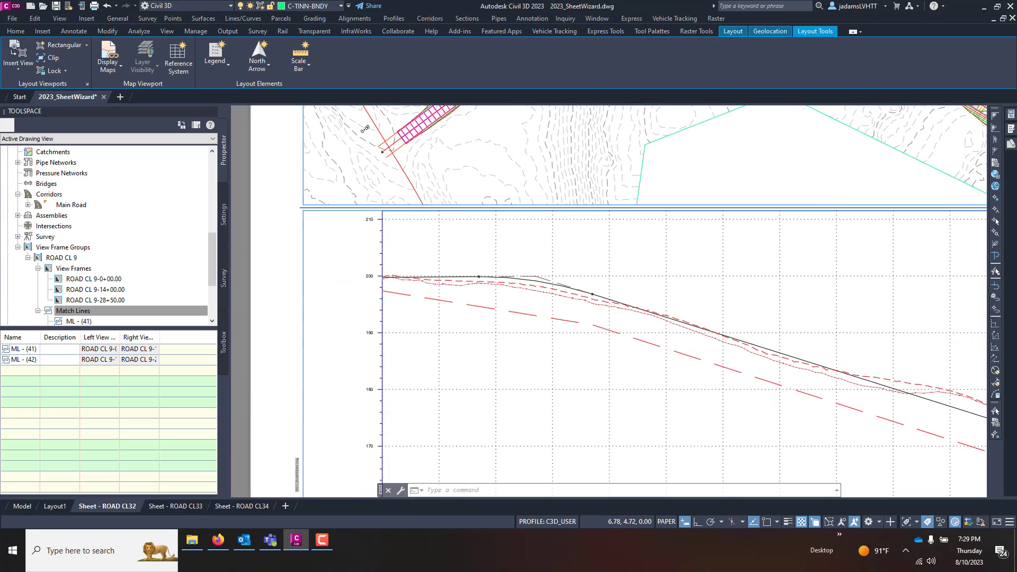
scroll(609, 344, "down", 4)
Step: Review the Sheet - ROAD CL33 and Sheet - ROAD CL34 layouts
left_click(165, 508)
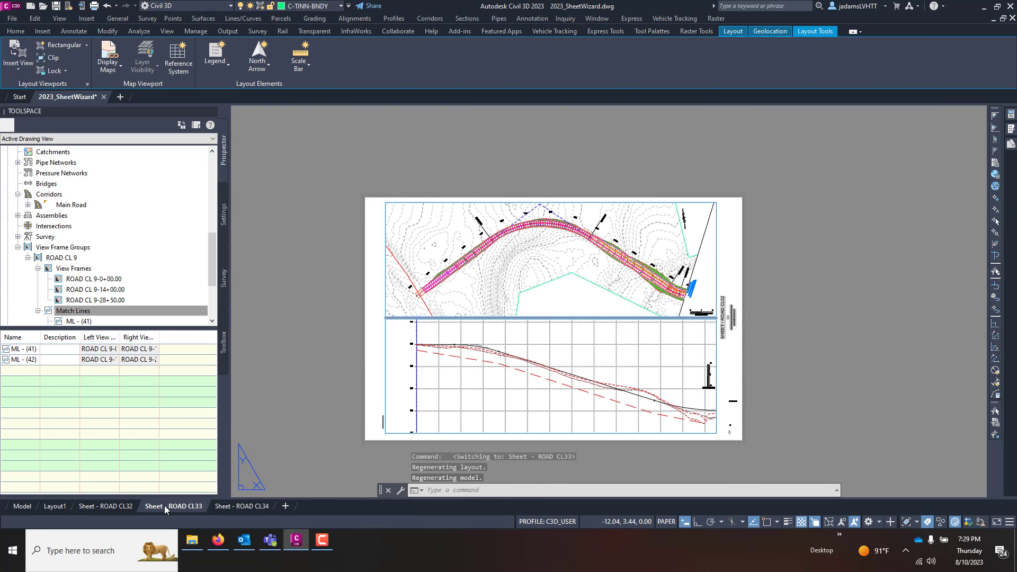
scroll(582, 344, "down", 3)
scroll(475, 355, "up", 3)
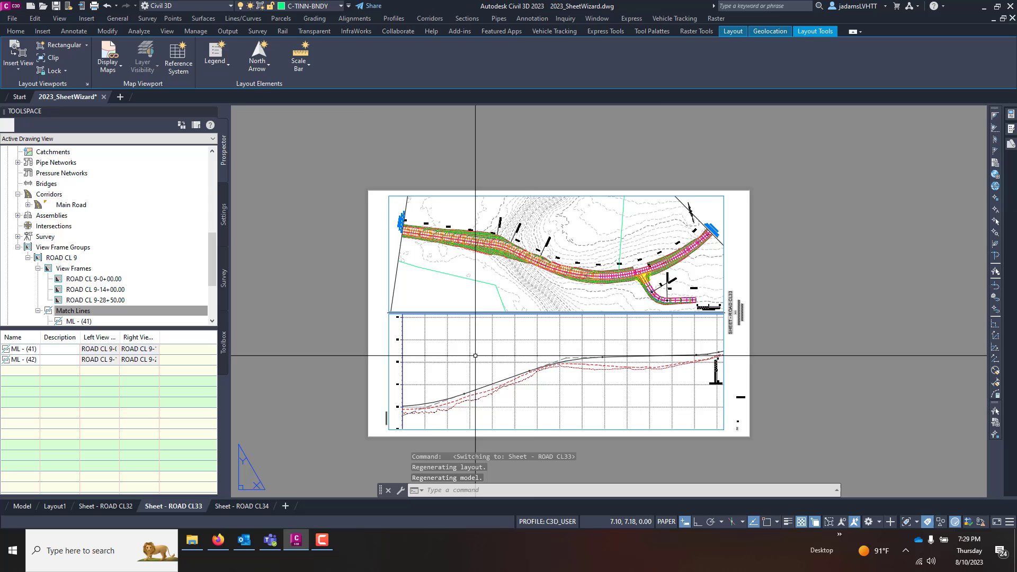
left_click(243, 507)
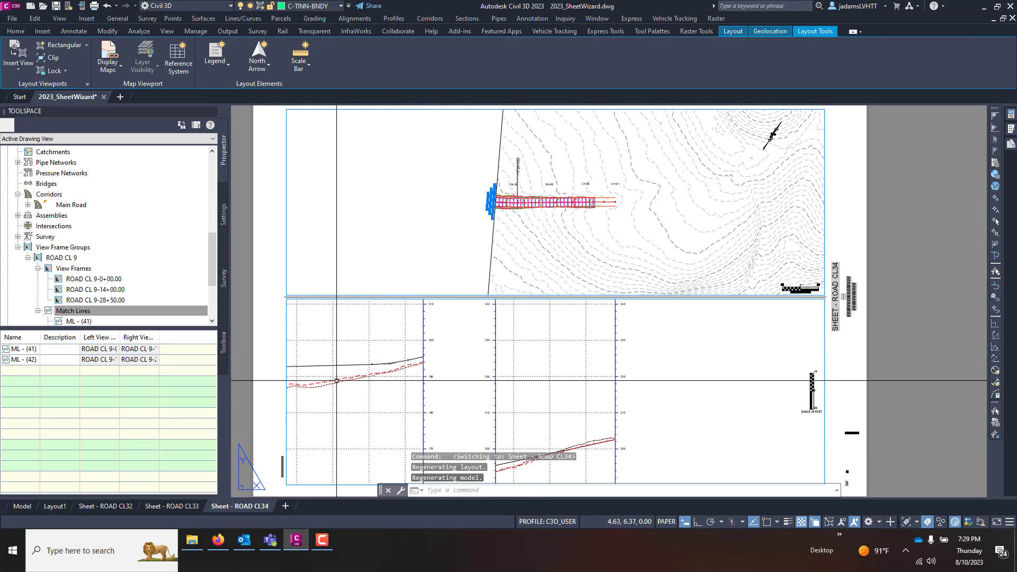
scroll(546, 326, "down", 3)
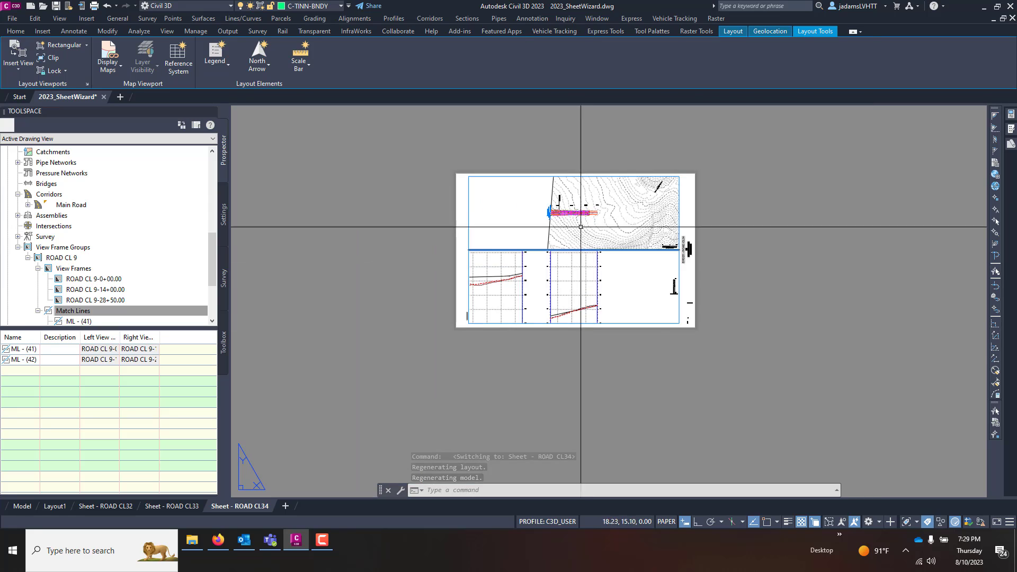
scroll(569, 258, "up", 1)
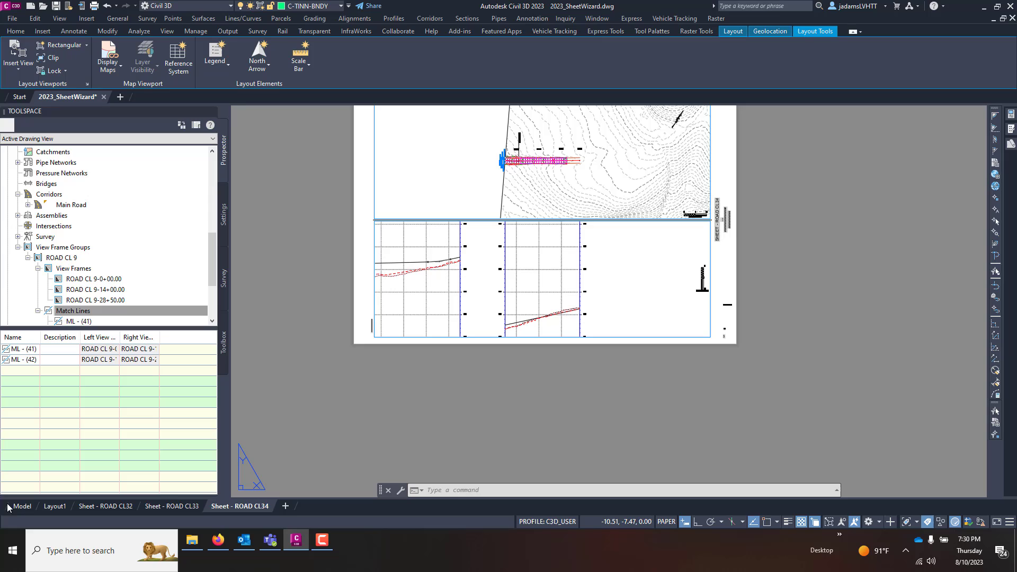
mouse_move(19, 509)
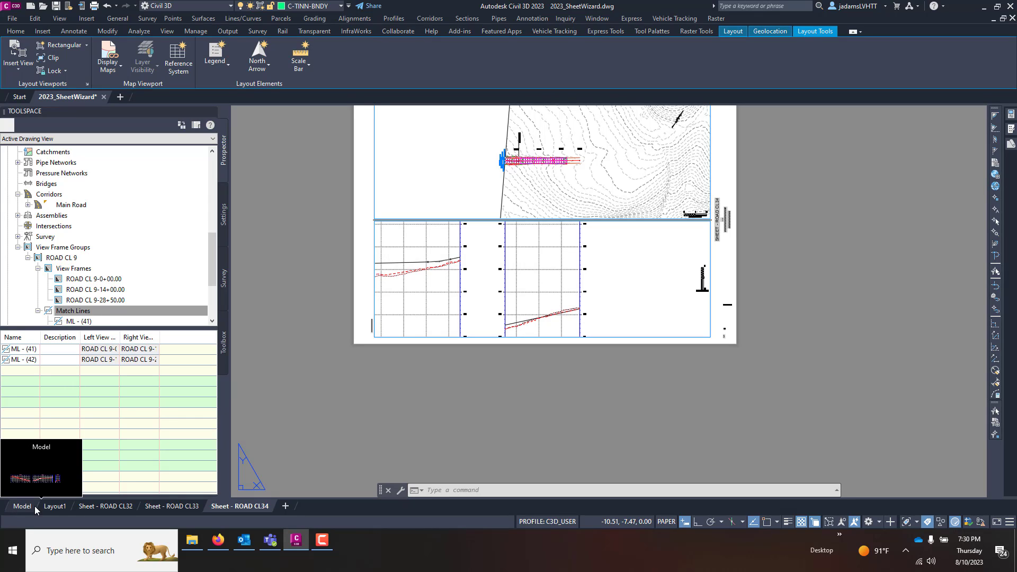
Step: Zoom into the lower-left profile grid elevations on Sheet - ROAD CL32, then return to Model
left_click(55, 506)
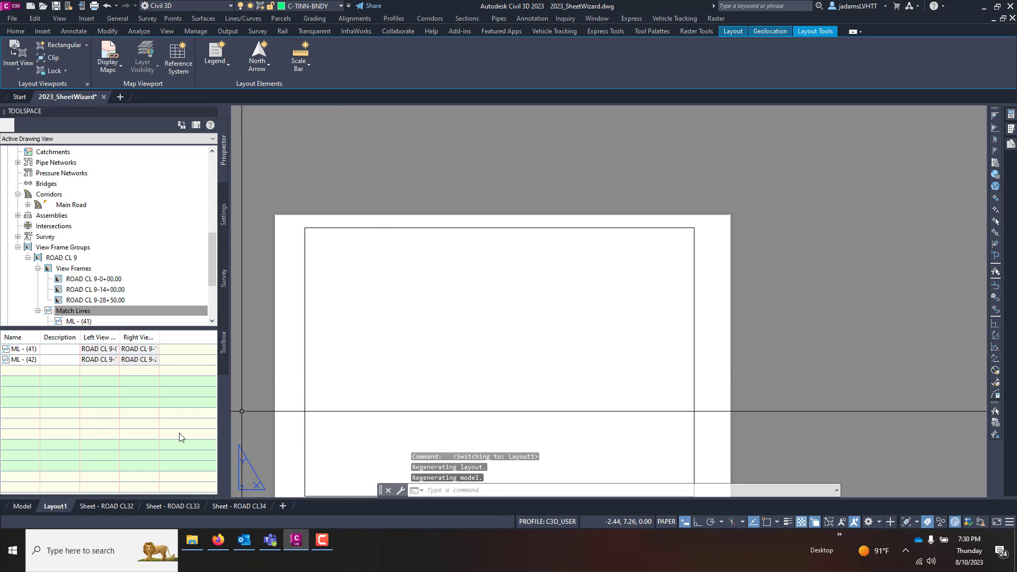
left_click(107, 506)
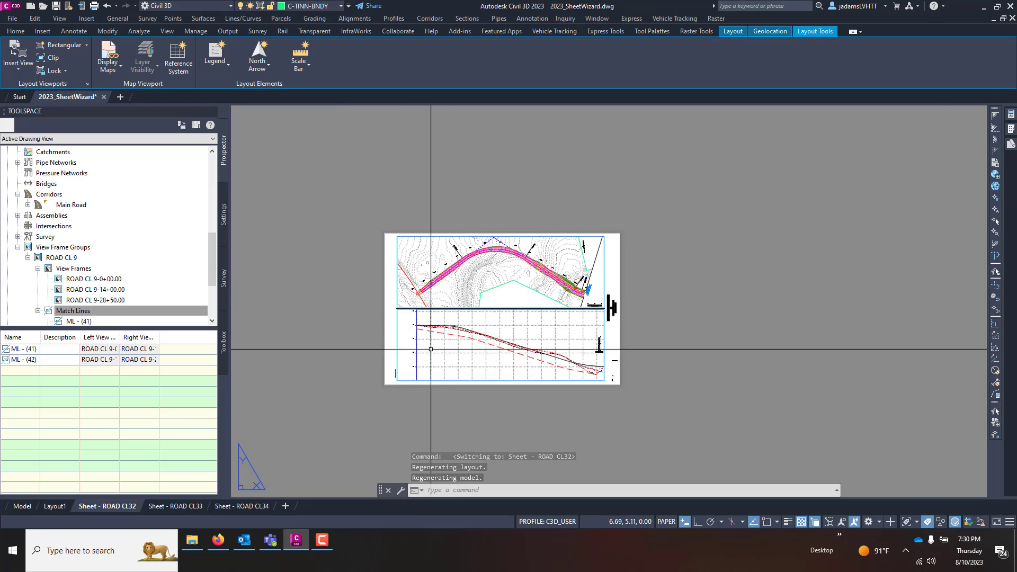
scroll(431, 349, "up", 10)
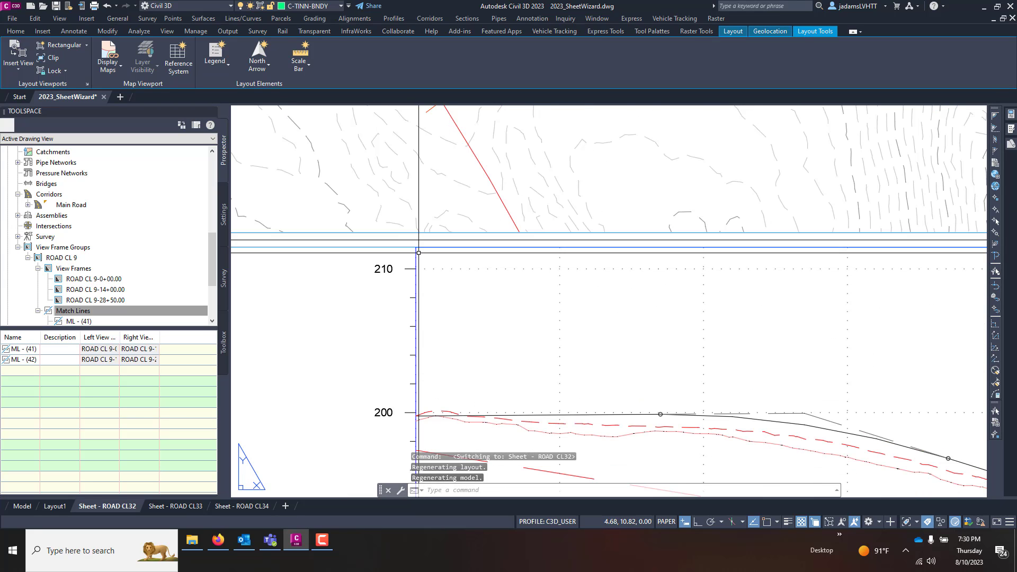
scroll(418, 253, "down", 8)
scroll(404, 429, "up", 6)
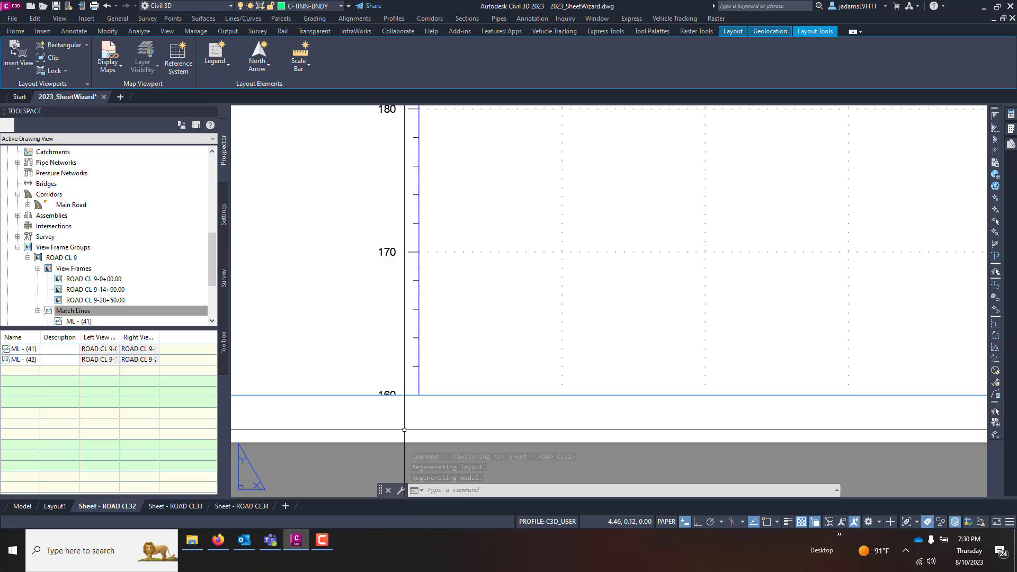
scroll(368, 345, "down", 3)
scroll(369, 345, "up", 4)
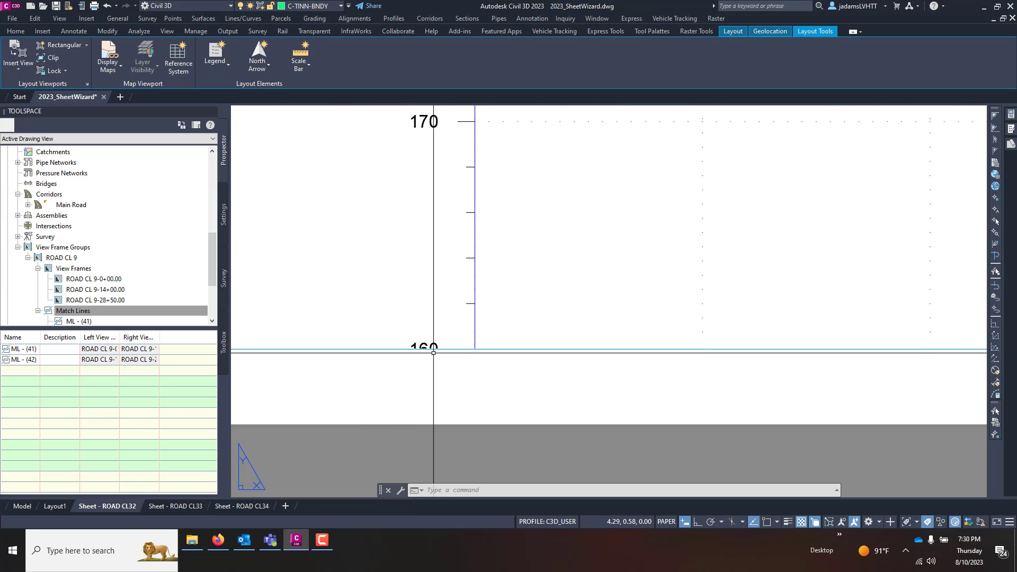
scroll(433, 352, "down", 8)
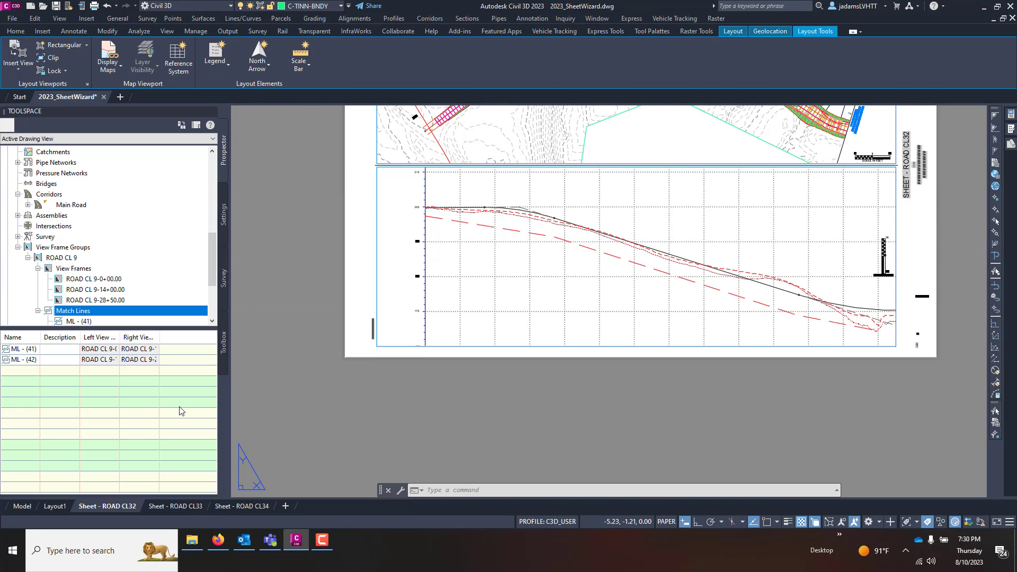
left_click(22, 505)
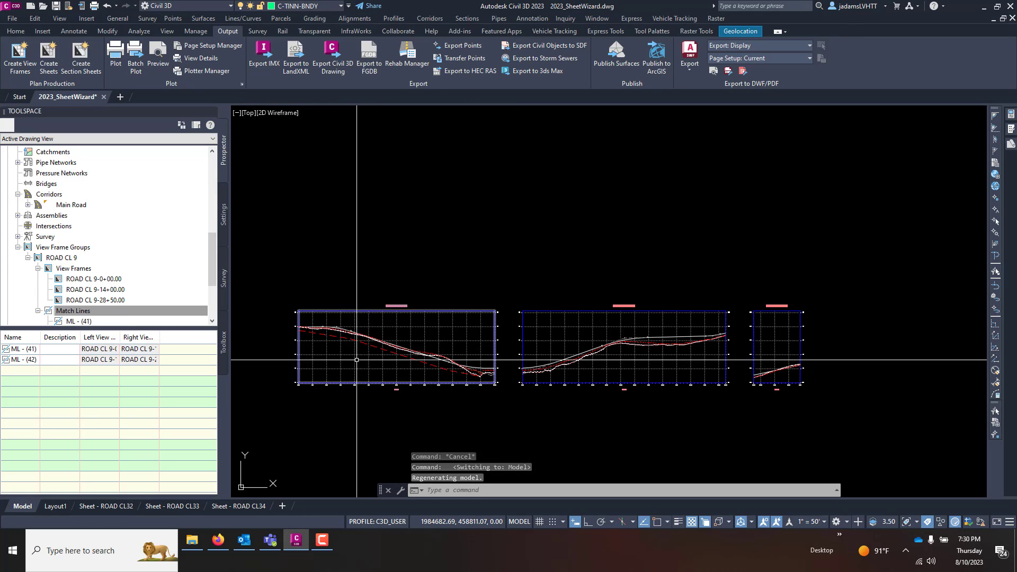
Step: Select the ROAD CL PROFILE view and zoom in on its top grid lines between elevations 200 and 210
left_click(356, 360)
scroll(385, 315, "up", 6)
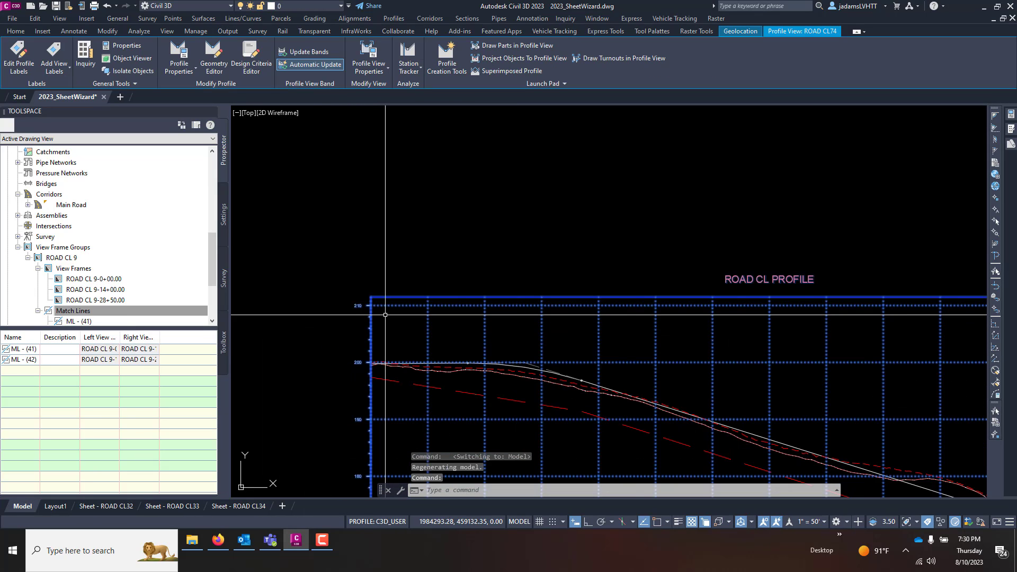
scroll(385, 314, "up", 2)
scroll(370, 329, "down", 5)
scroll(350, 371, "up", 5)
scroll(330, 341, "down", 2)
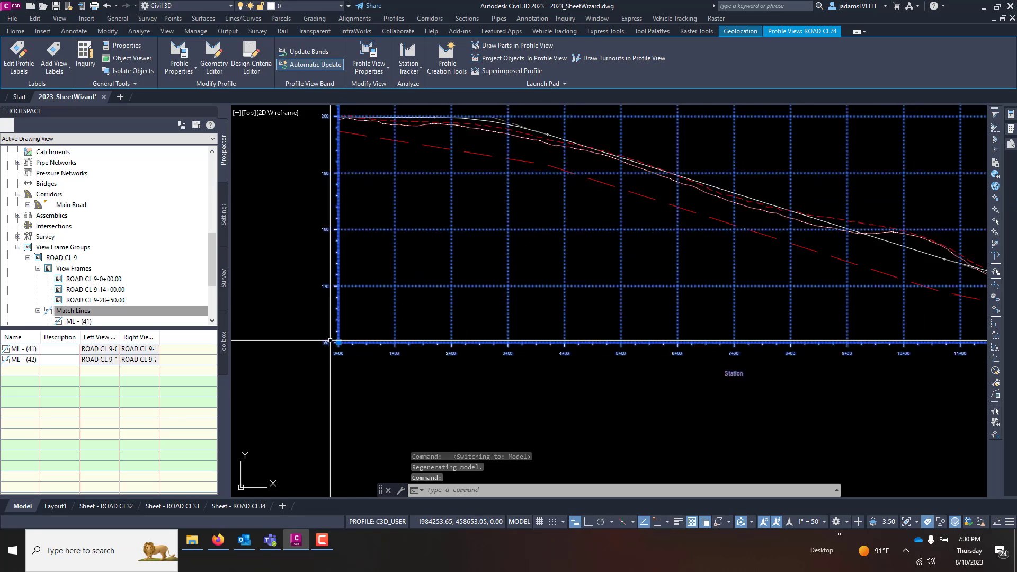
scroll(333, 344, "down", 4)
scroll(350, 352, "up", 2)
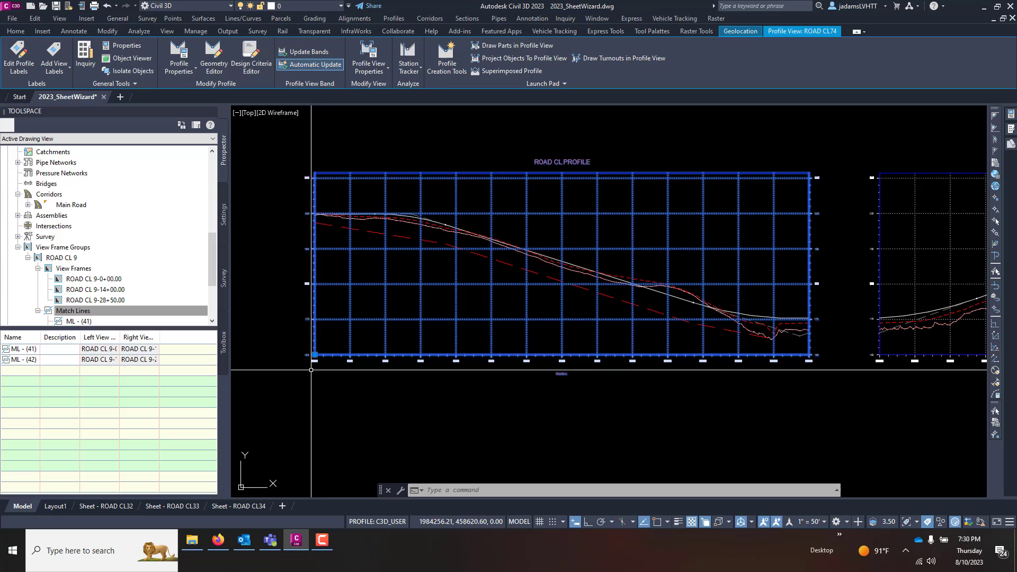
scroll(390, 274, "up", 4)
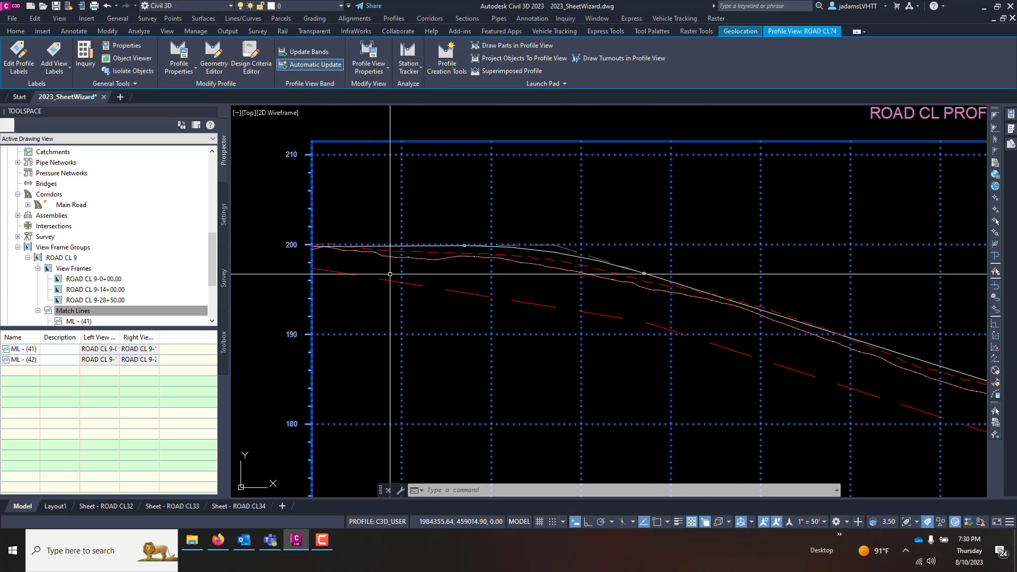
scroll(351, 326, "up", 4)
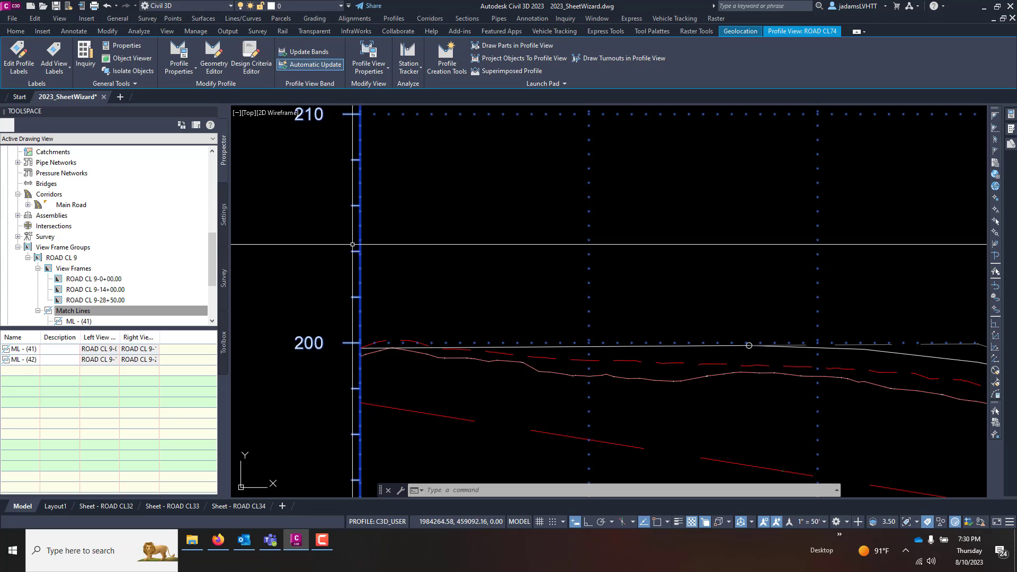
scroll(352, 244, "down", 6)
Step: In Profile View Properties, set the user-specified maximum elevation to 204 for a 160–204 range
right_click(413, 230)
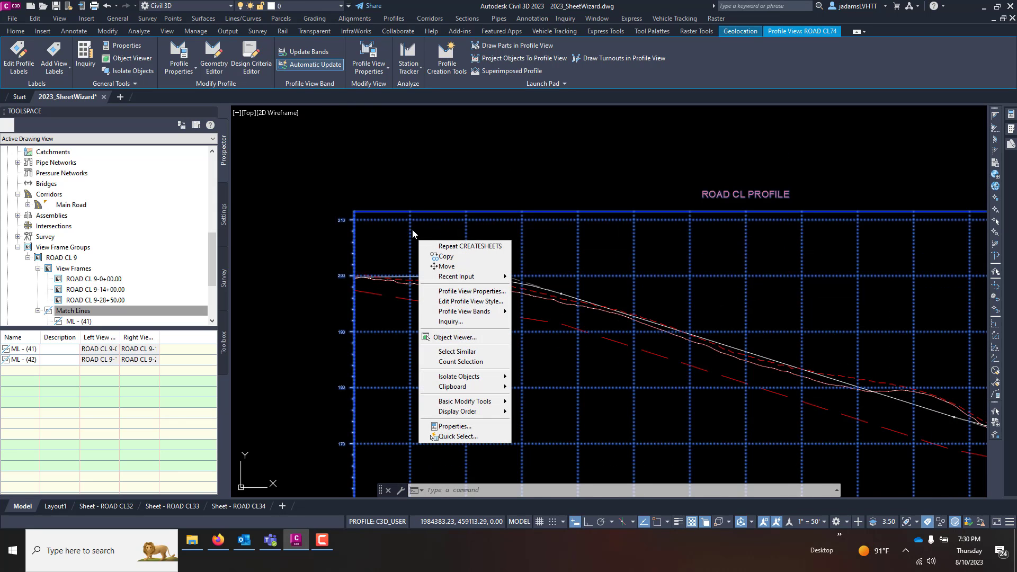
left_click(365, 51)
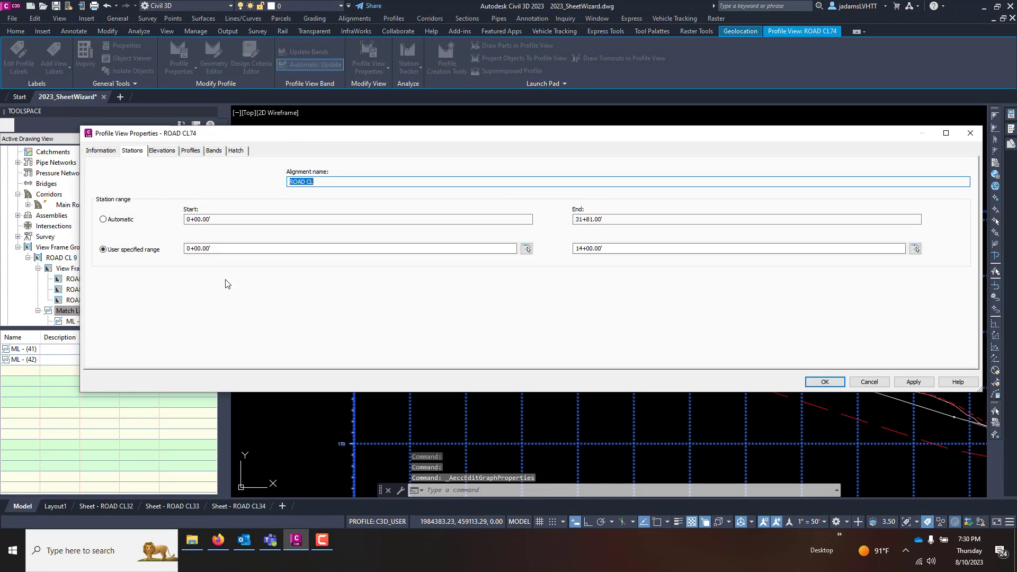
left_click(161, 150)
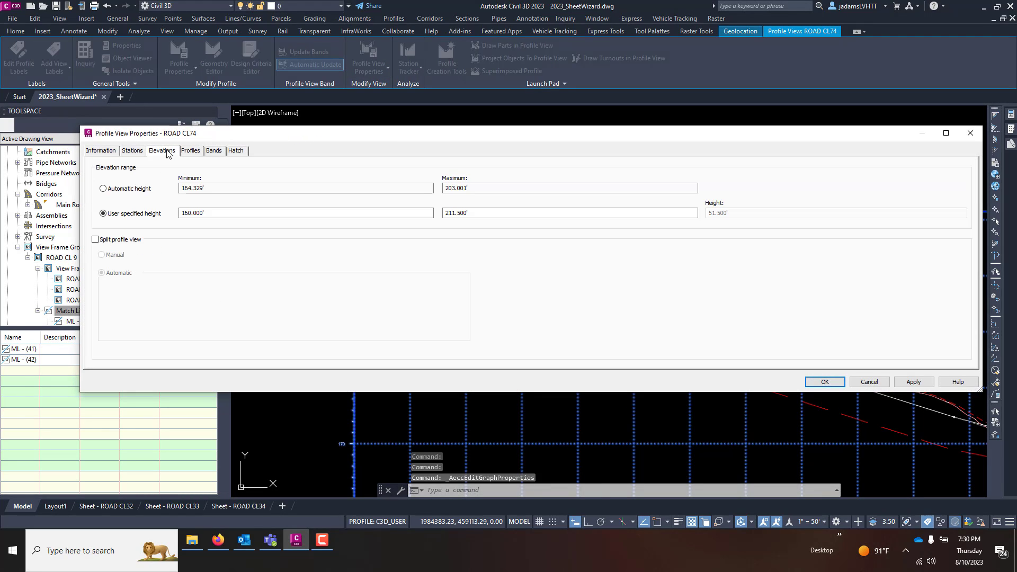
left_click(481, 213)
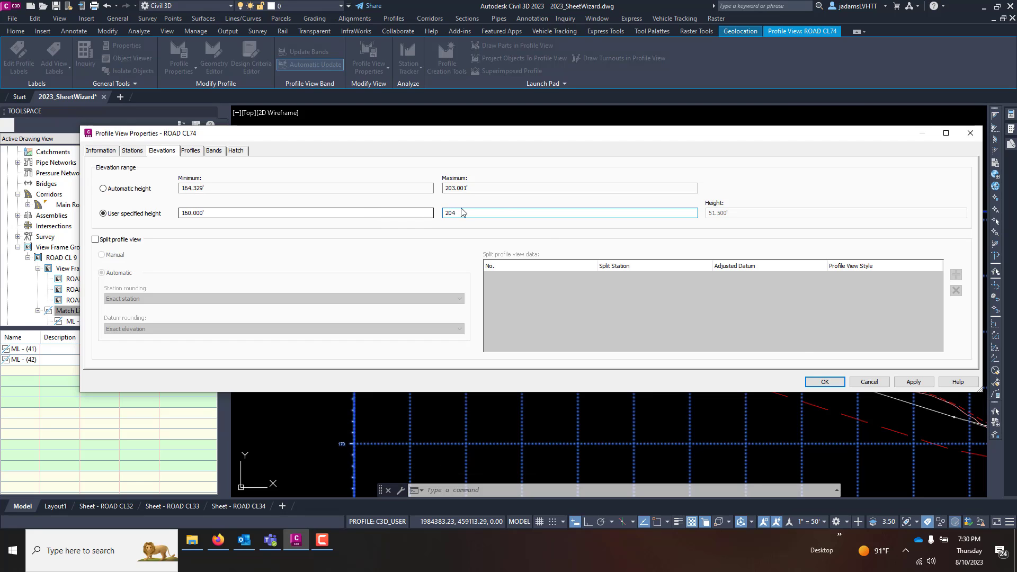
left_click(822, 382)
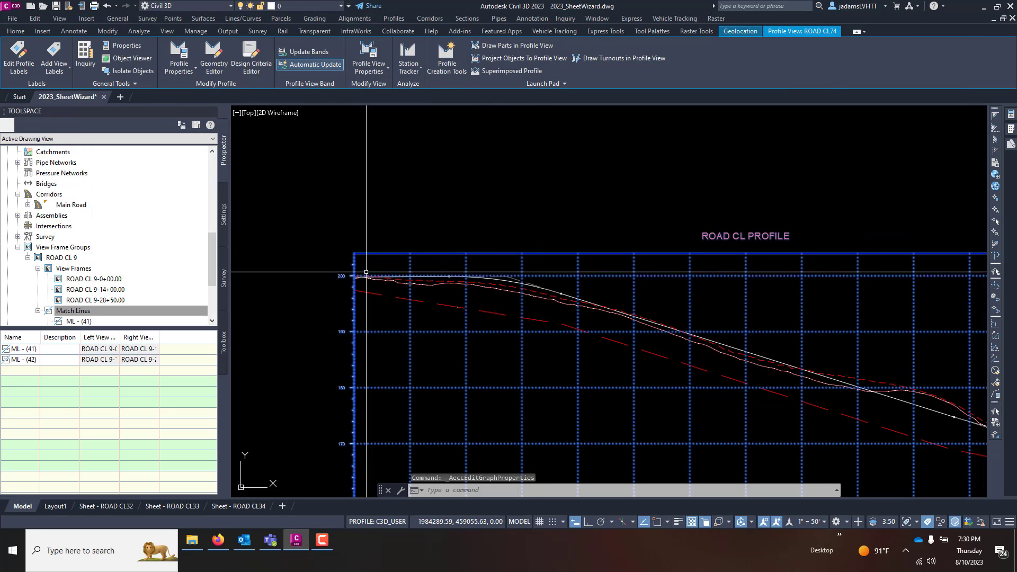
Step: On Sheet - ROAD CL32, unlock the profile viewport and pan the profile up so the grid fits
left_click(89, 507)
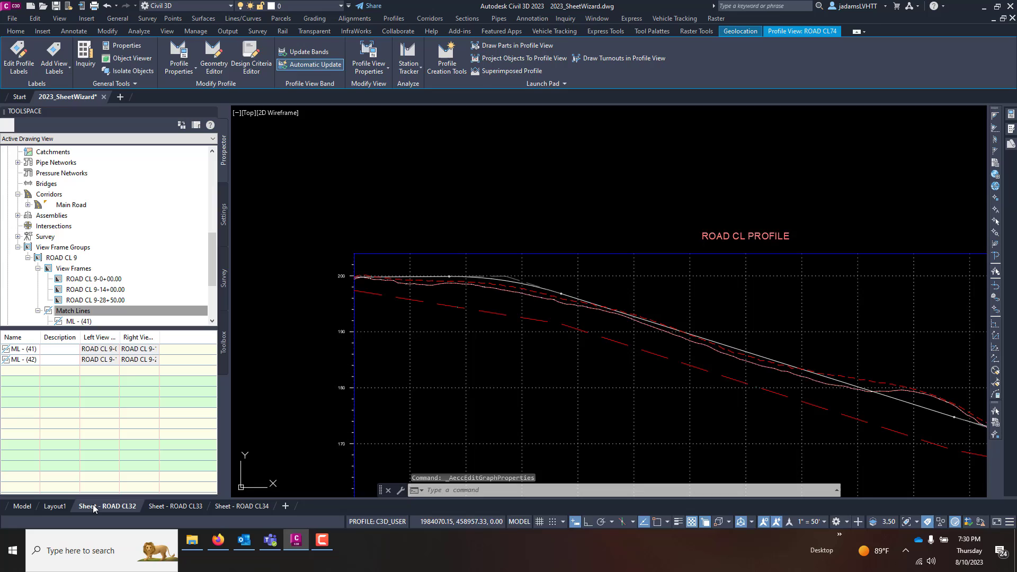
double_click(415, 286)
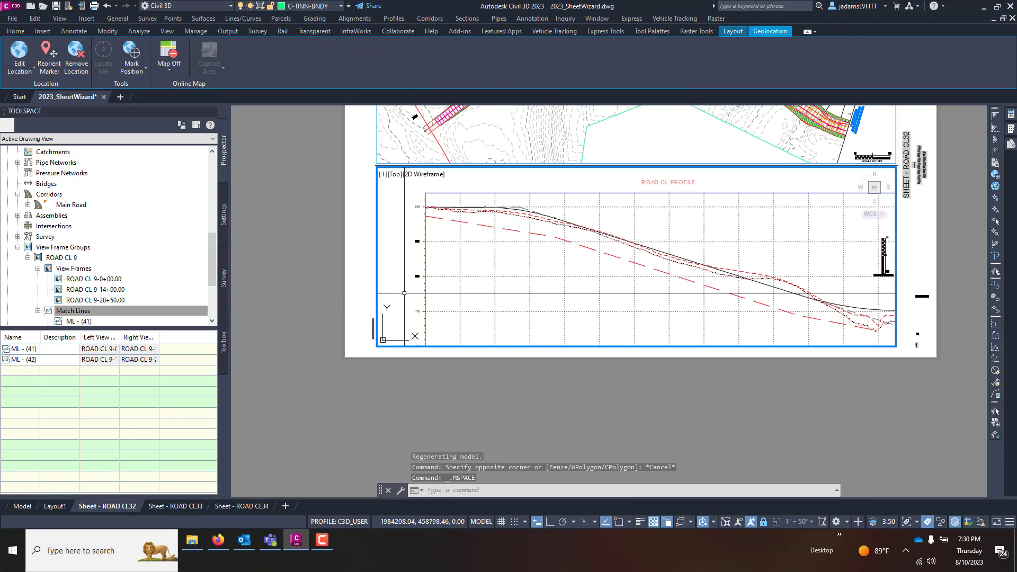
mouse_move(408, 289)
middle_mouse_down()
mouse_move(405, 278)
mouse_move(402, 307)
middle_mouse_up()
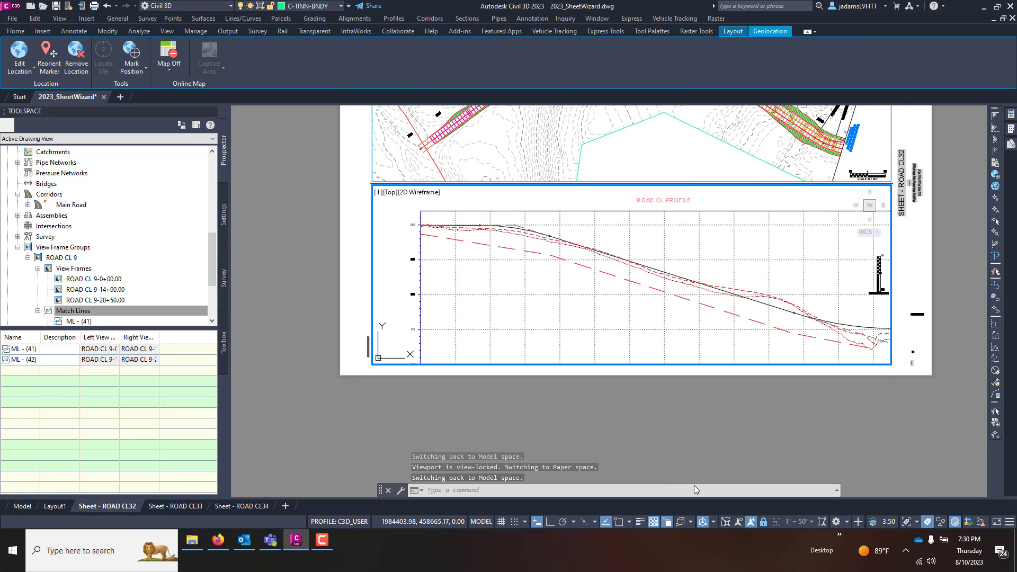
left_click(762, 523)
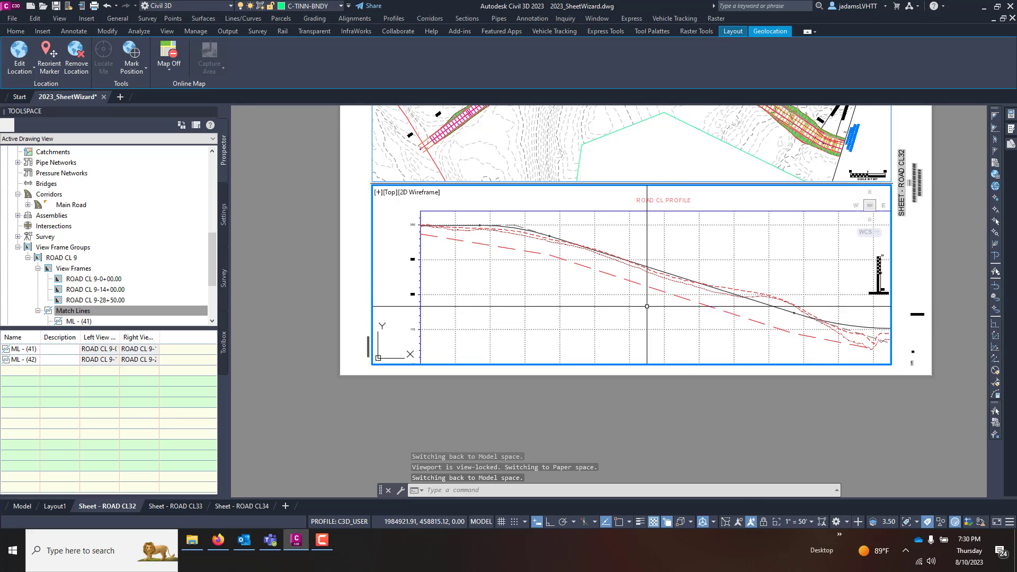
middle_click_drag(641, 318, 605, 305)
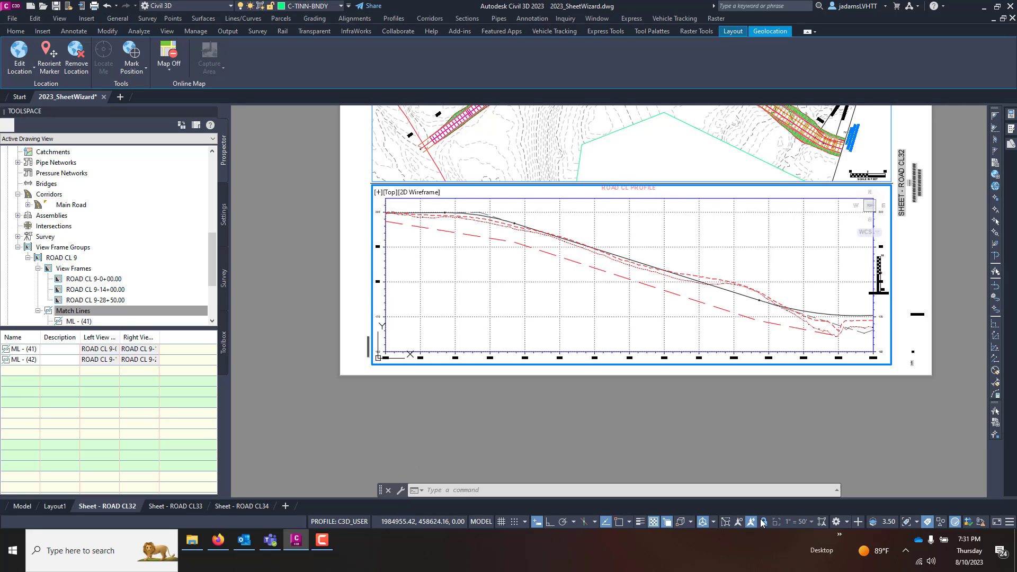
double_click(703, 435)
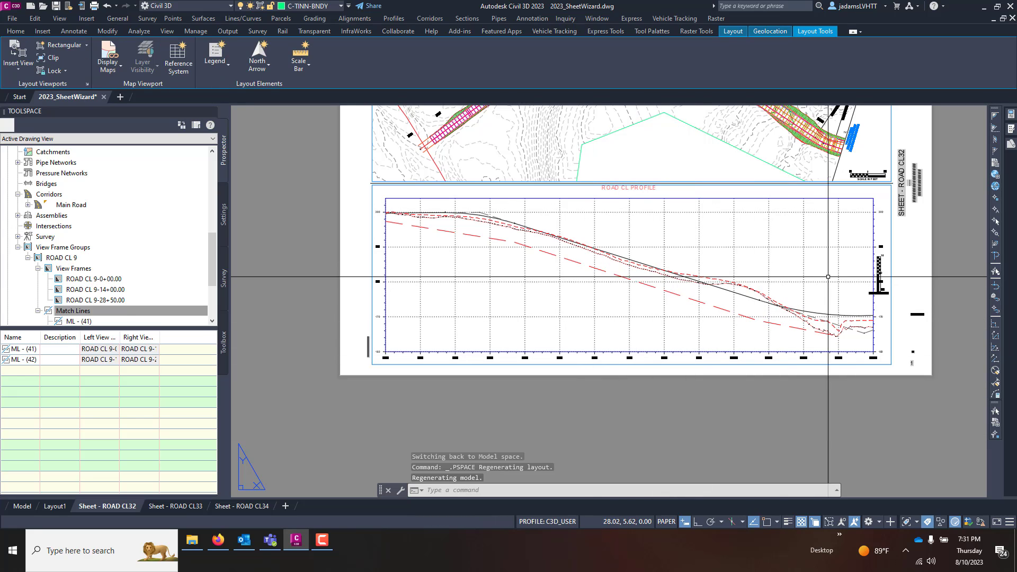
middle_click_drag(646, 280, 584, 392)
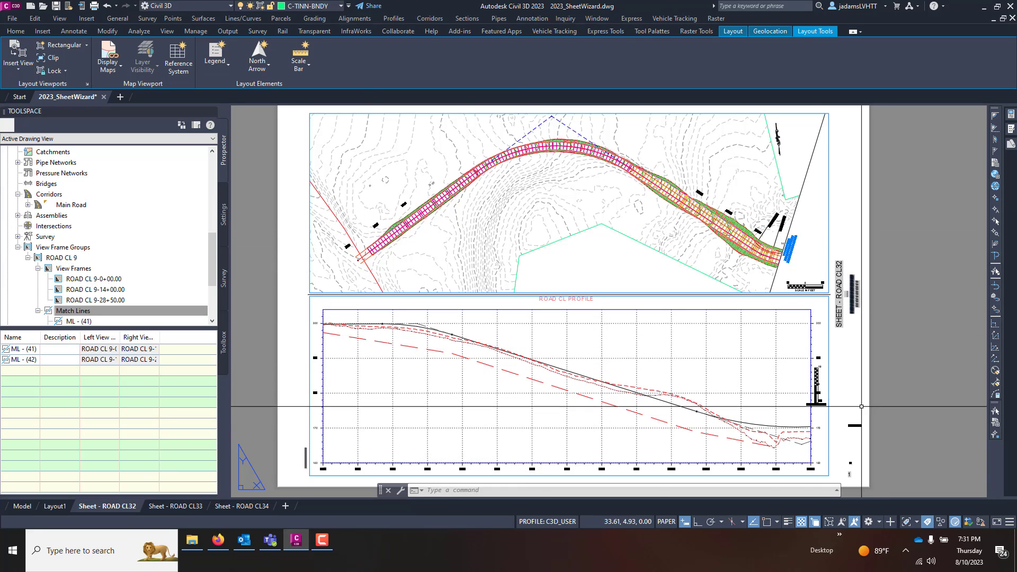
Step: Zoom around the finished ROAD CL32 plan and profile sheet, then switch to Sheet - ROAD CL33
mouse_move(1014, 125)
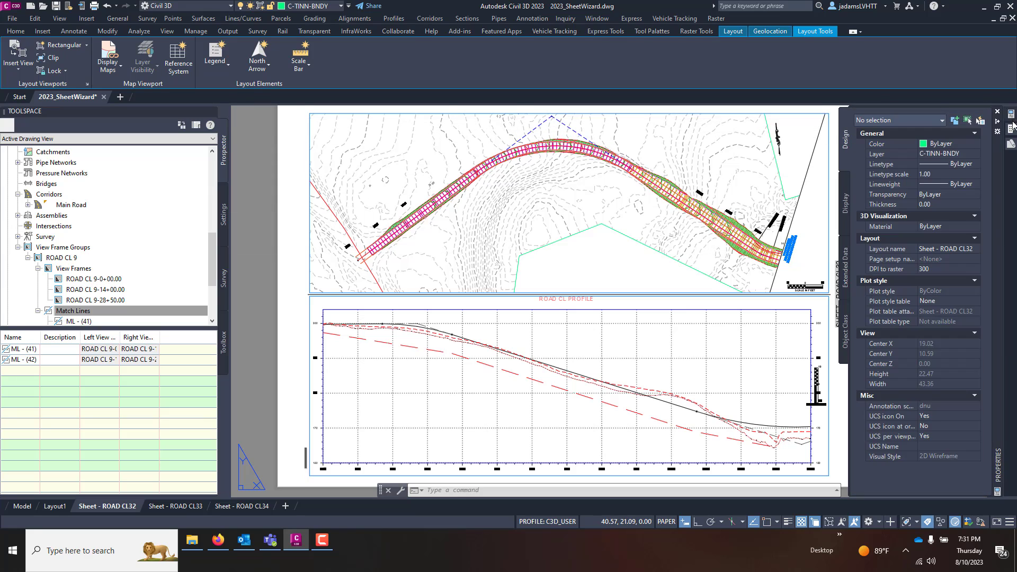
mouse_move(1013, 148)
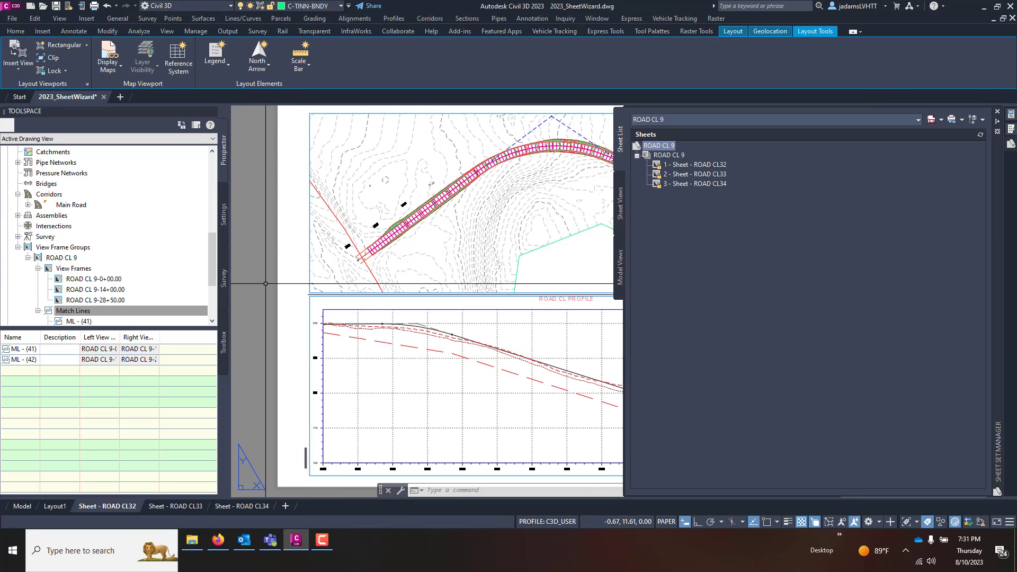
scroll(476, 286, "down", 2)
scroll(531, 306, "up", 2)
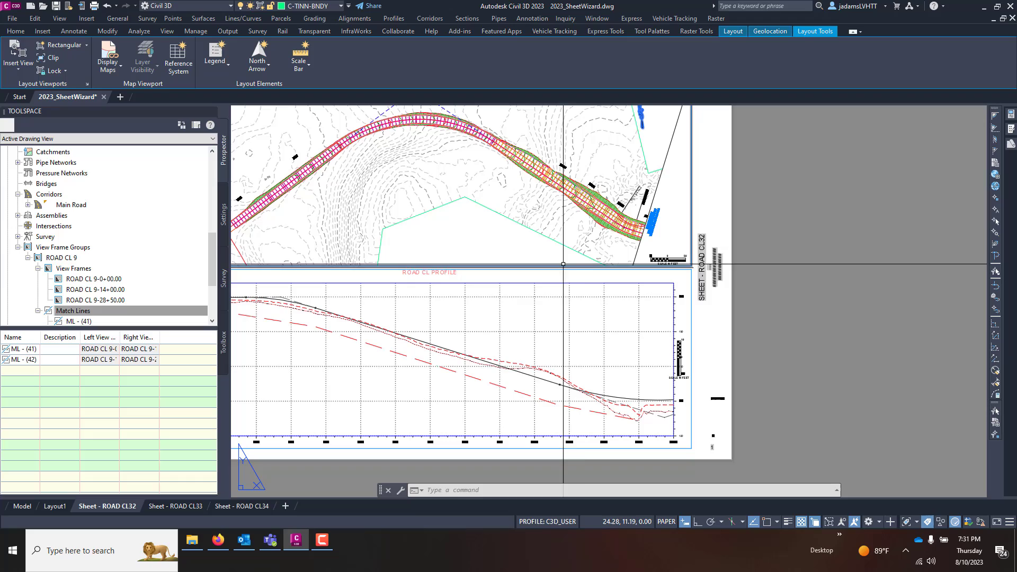
scroll(649, 215, "up", 8)
scroll(665, 185, "down", 4)
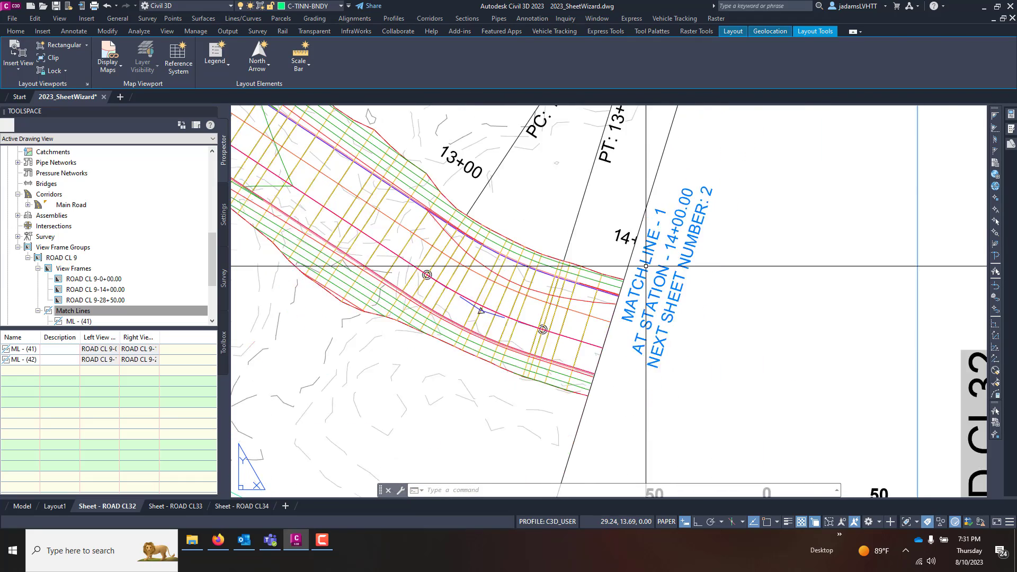
scroll(721, 342, "down", 3)
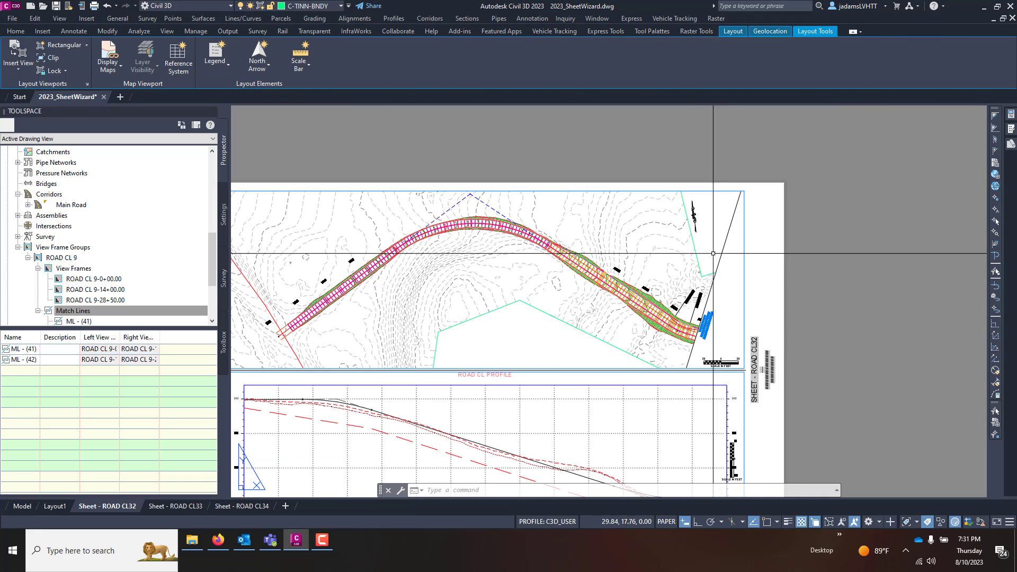
scroll(697, 231, "up", 2)
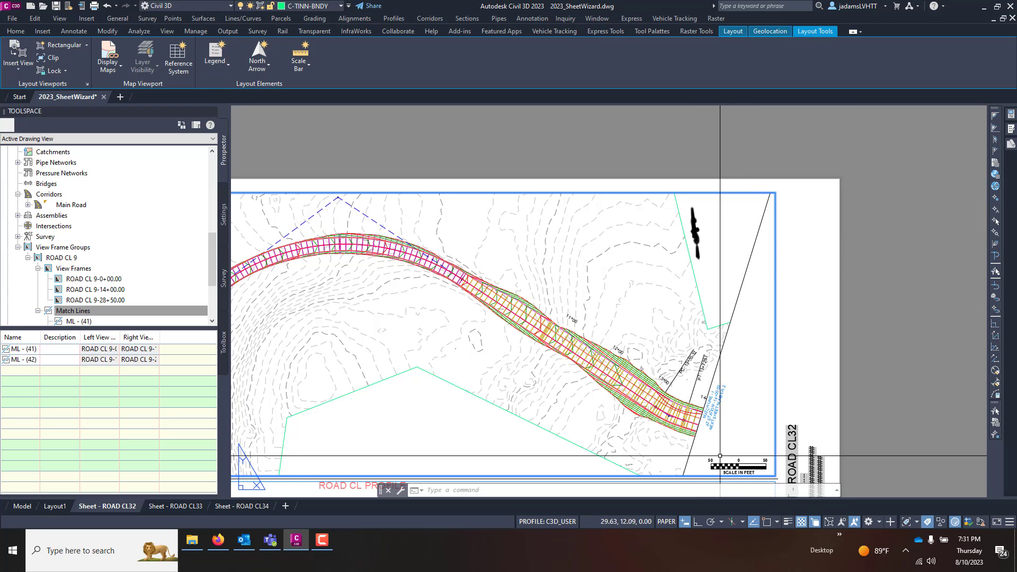
scroll(739, 259, "down", 2)
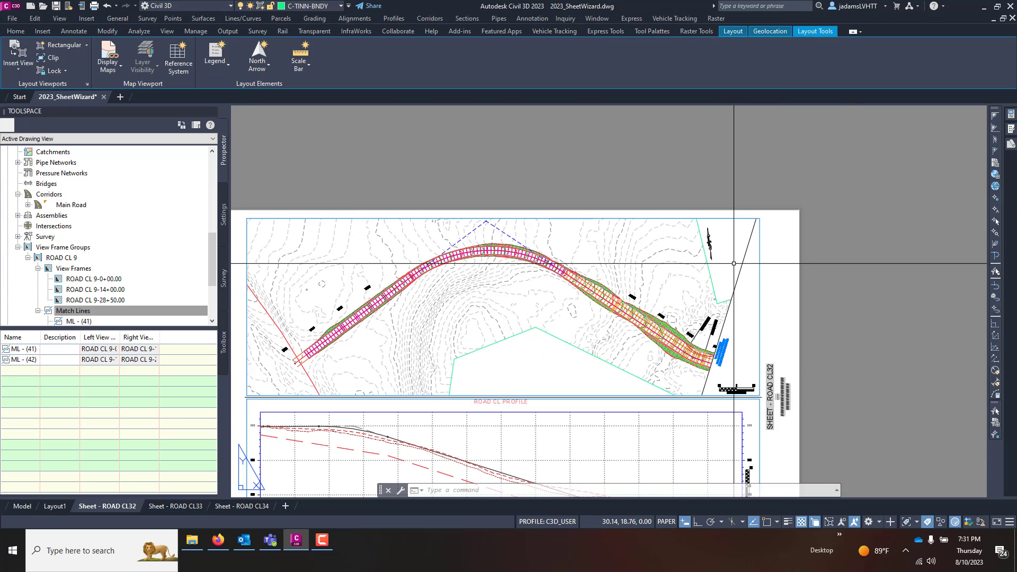
scroll(577, 280, "down", 2)
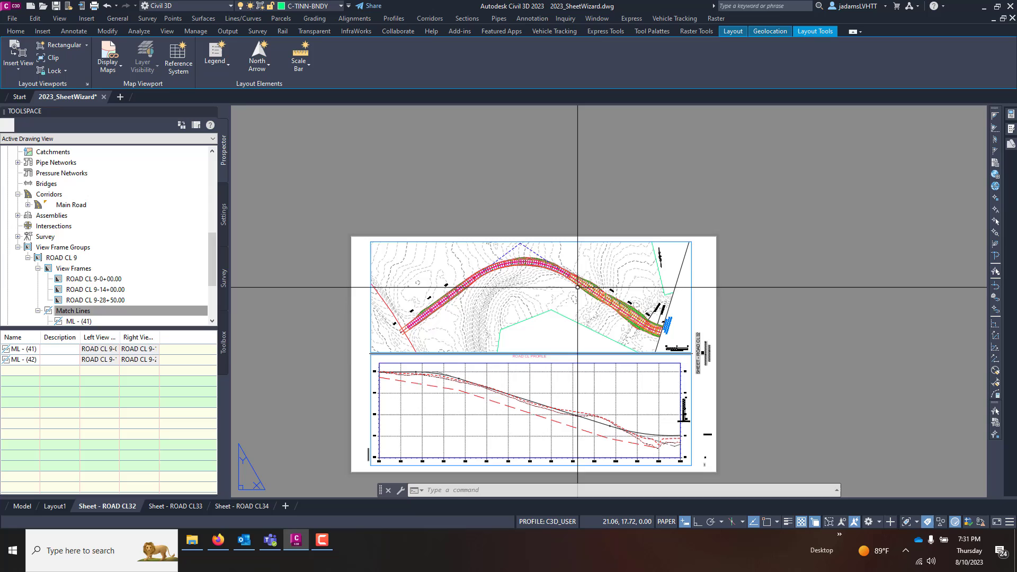
left_click(186, 506)
Step: In model space, move the short third profile view far to the right of ROAD CL PROFILE
left_click(245, 508)
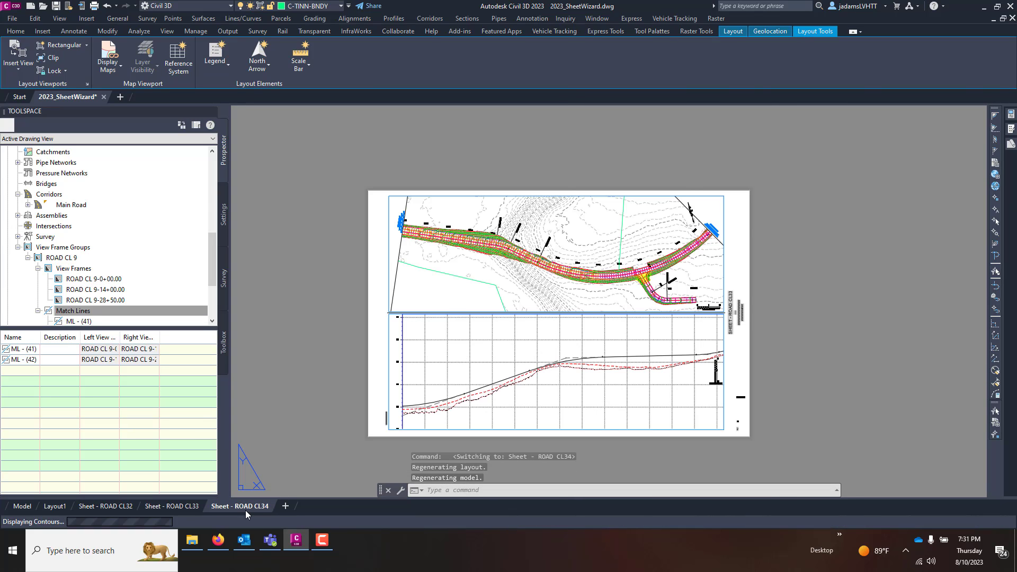
left_click(22, 507)
scroll(601, 228, "down", 3)
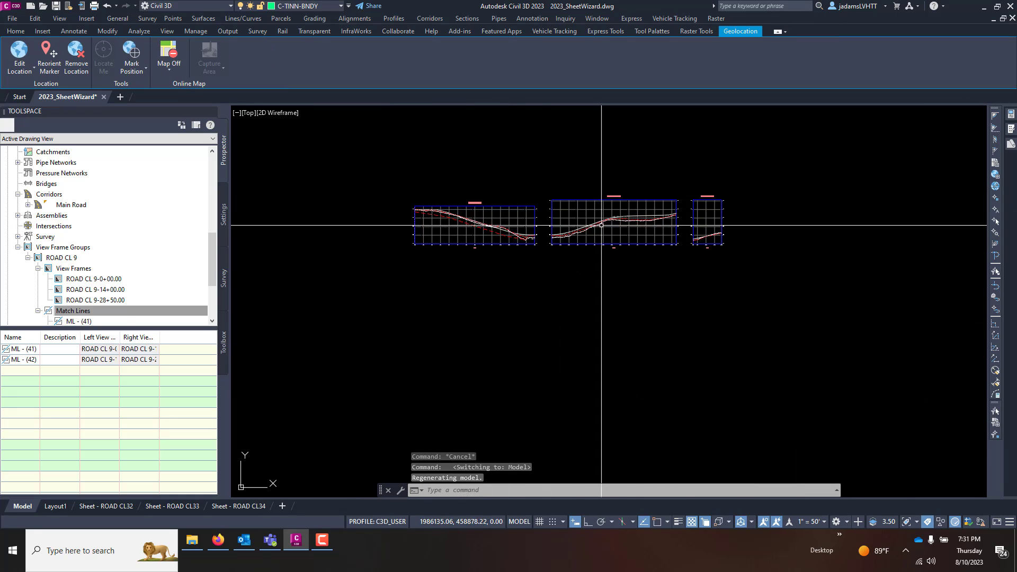
scroll(741, 180, "up", 2)
left_click(563, 165)
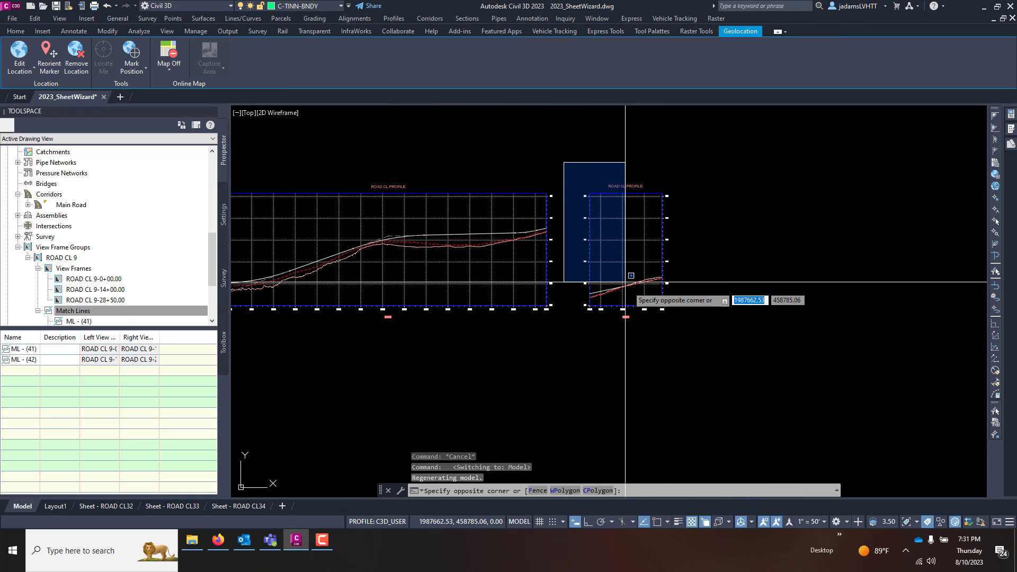
left_click(725, 343)
right_click(703, 207)
left_click(731, 229)
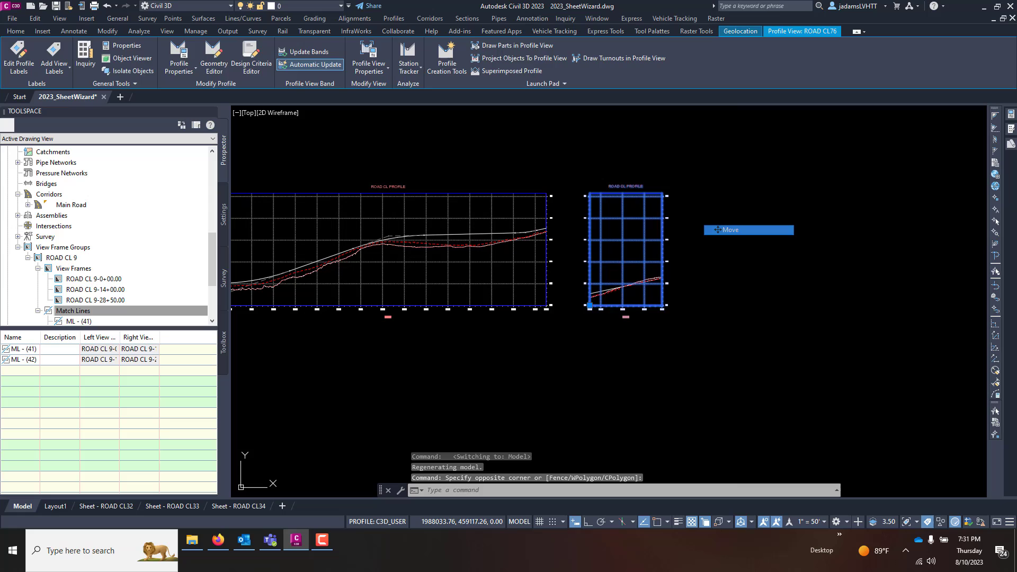
left_click(609, 170)
left_click(885, 152)
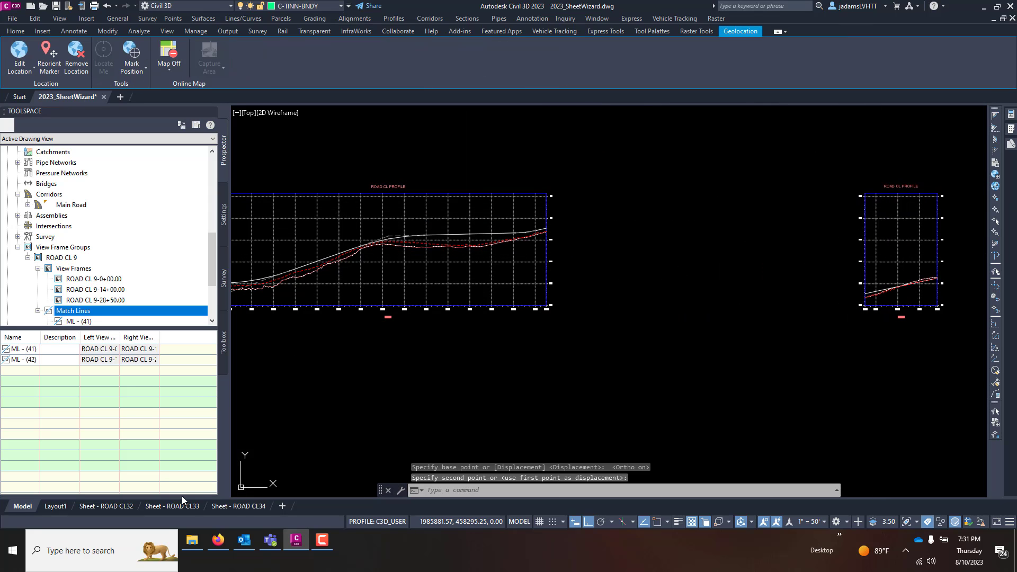
Step: In the ROAD CL34 profile viewport, regenerate all and zoom to extents to bring the profile views into view
left_click(248, 506)
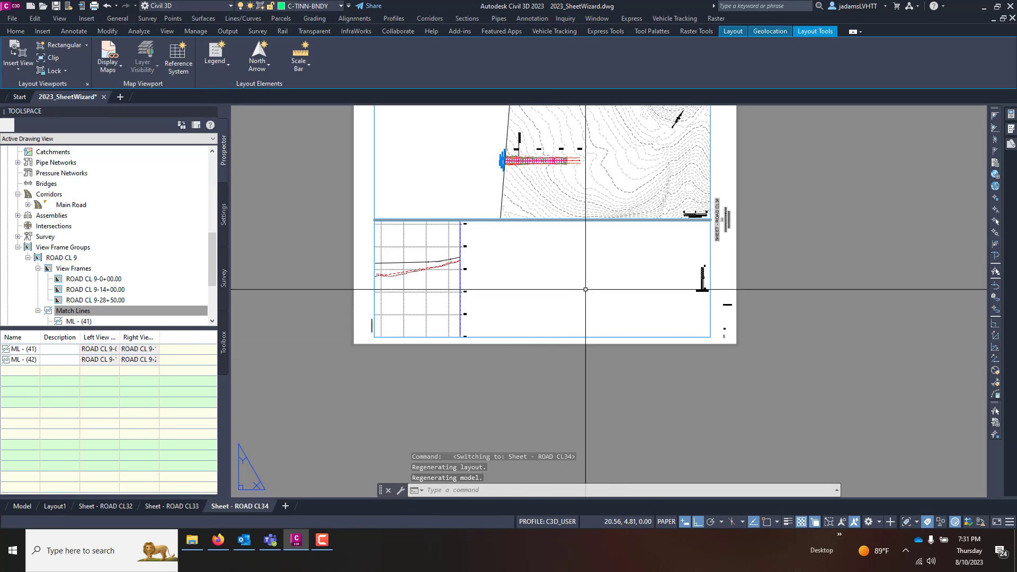
double_click(530, 291)
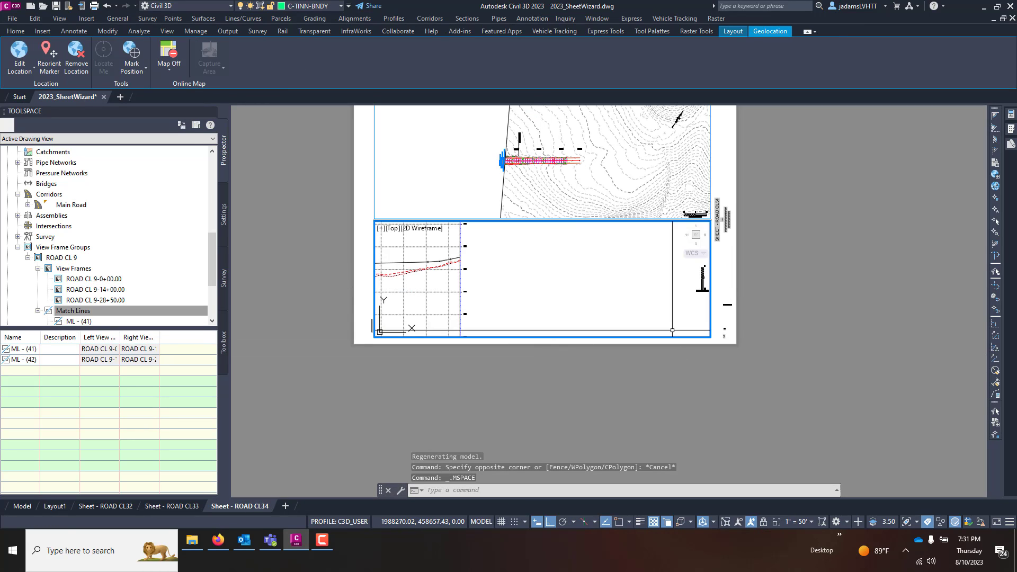
middle_click_drag(655, 299, 484, 280)
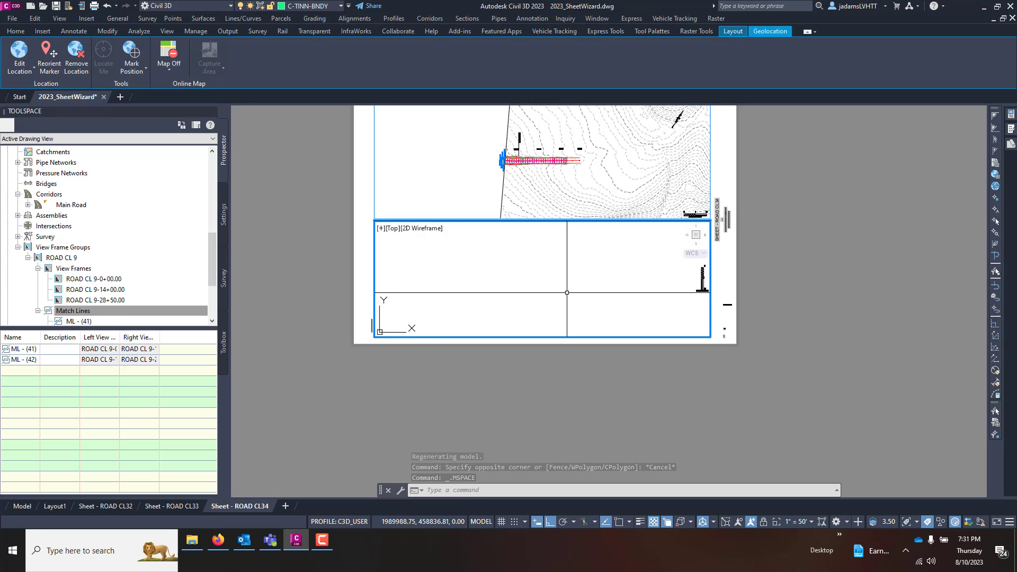
key("Return")
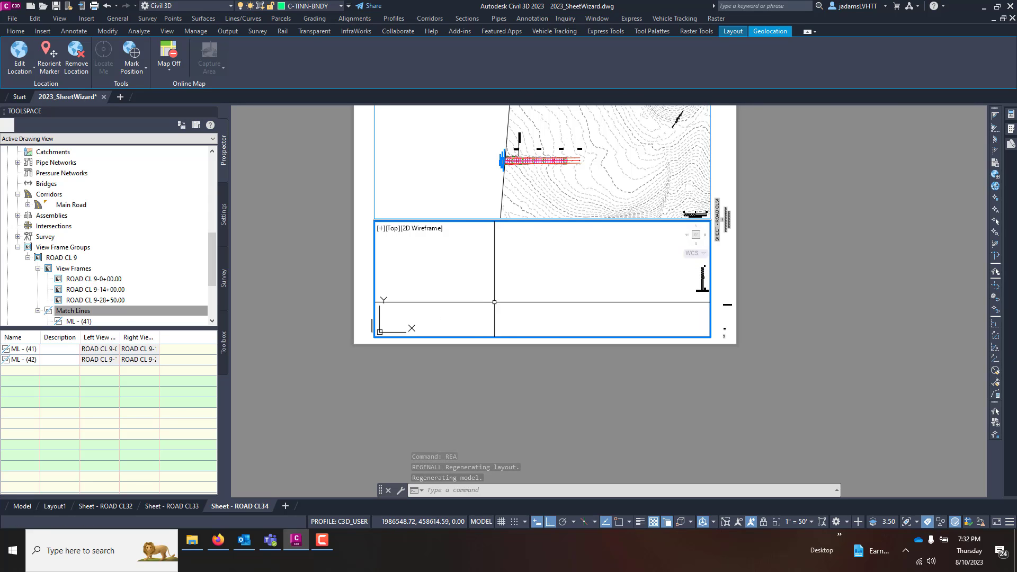
middle_click_drag(686, 267, 480, 294)
scroll(480, 294, "up", 3)
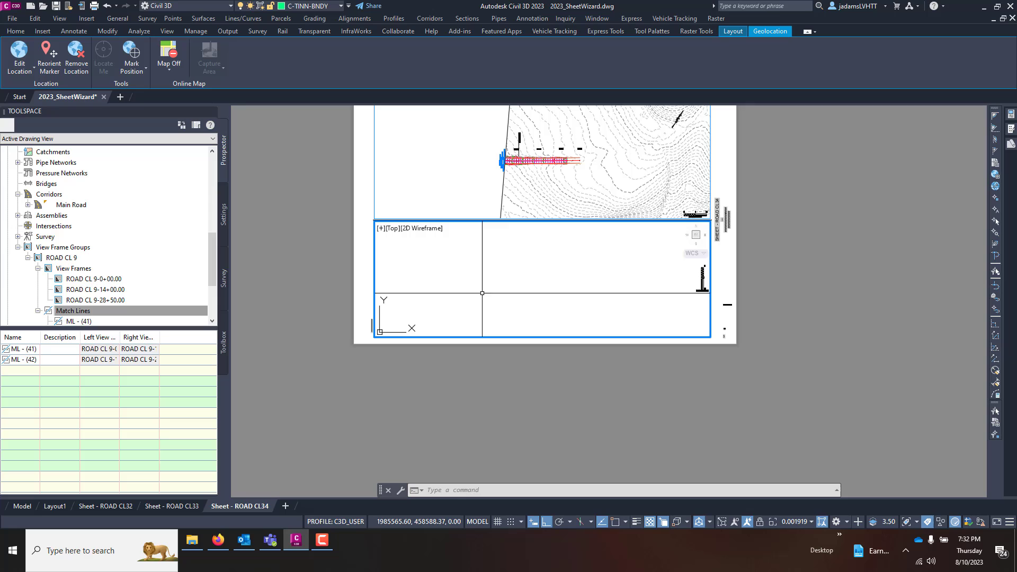
middle_click(521, 284)
middle_click(521, 284)
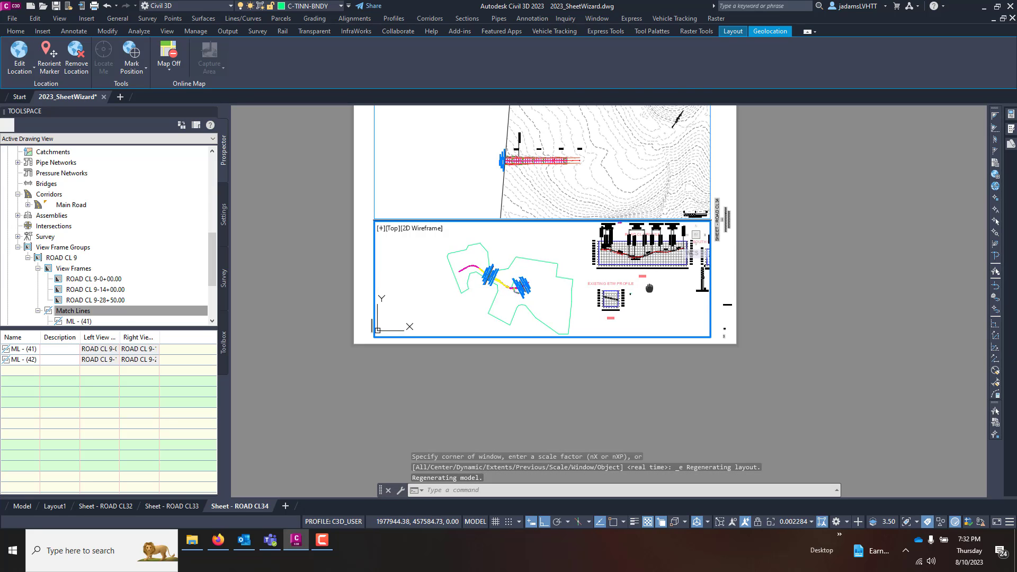
middle_click_drag(657, 294, 468, 313)
middle_click_drag(545, 308, 510, 300)
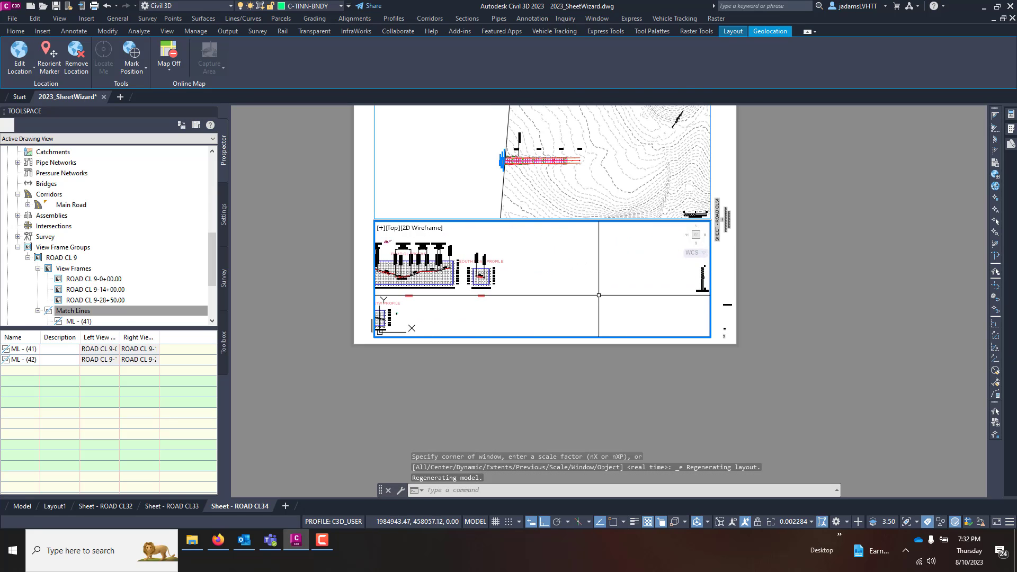
middle_click_drag(633, 300, 516, 297)
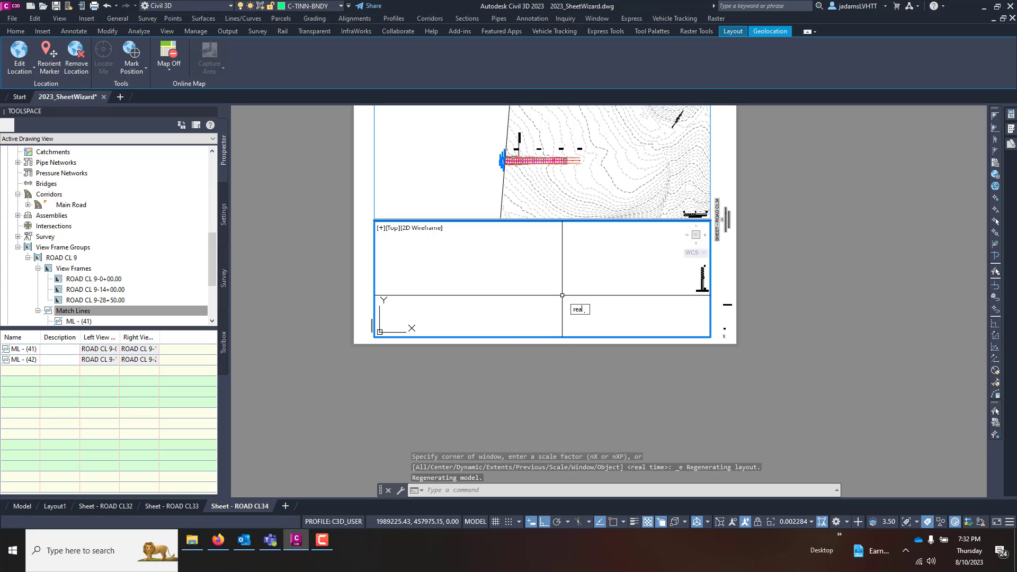
key("Return")
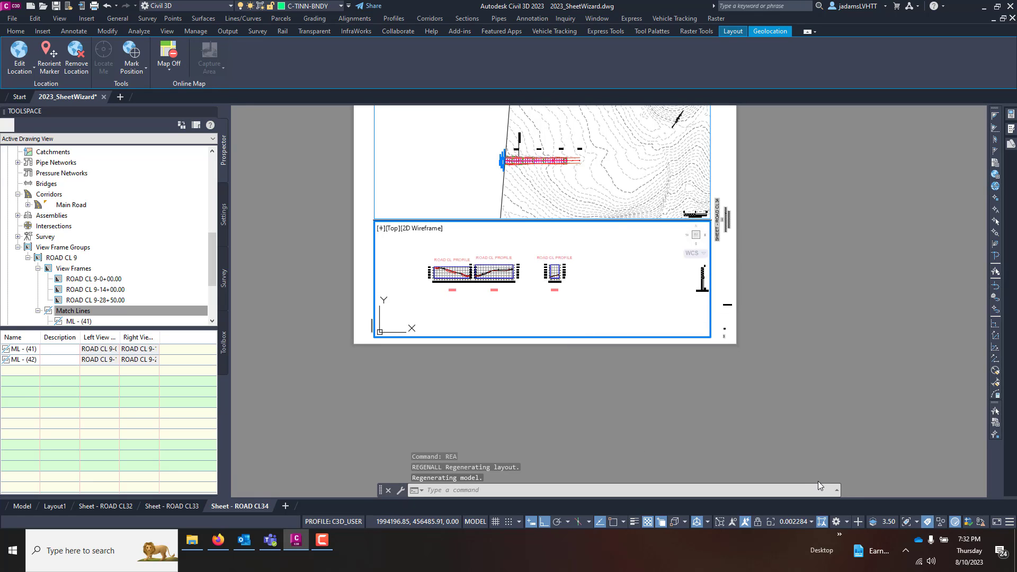
Step: Set the viewport scale to 1" = 50' and centre the short profile view in the frame
left_click(796, 522)
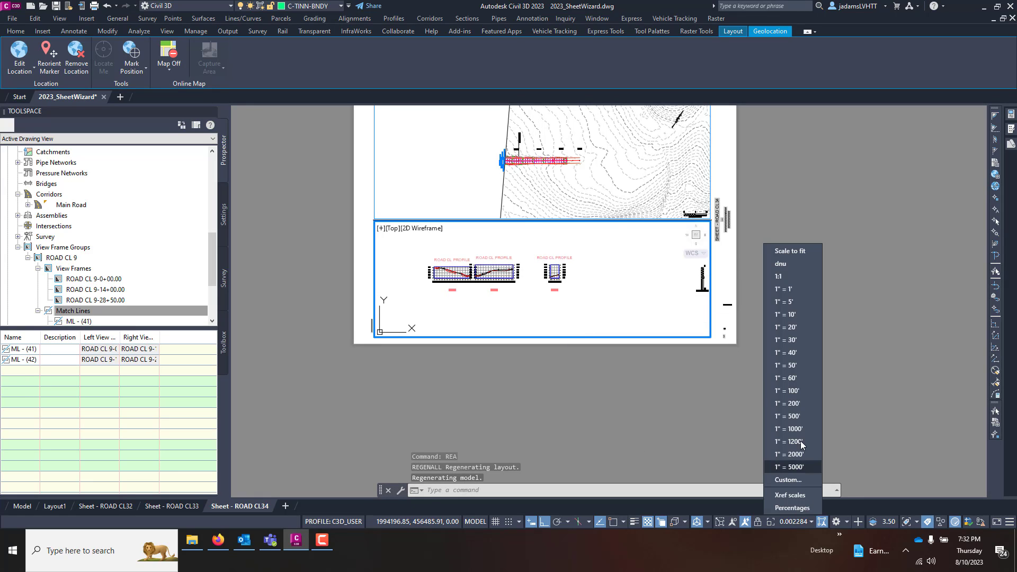
left_click(792, 365)
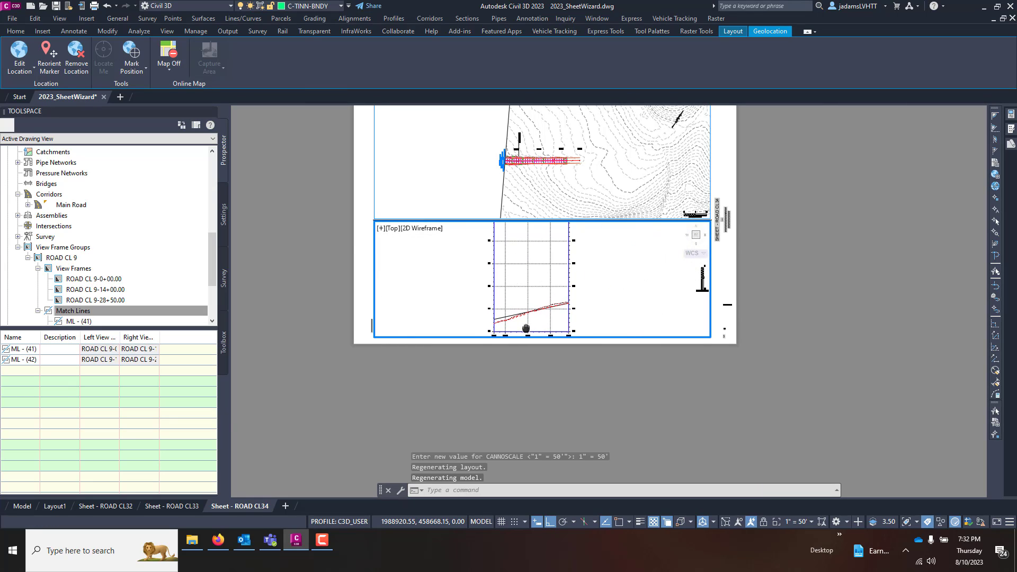
middle_click_drag(526, 329, 535, 325)
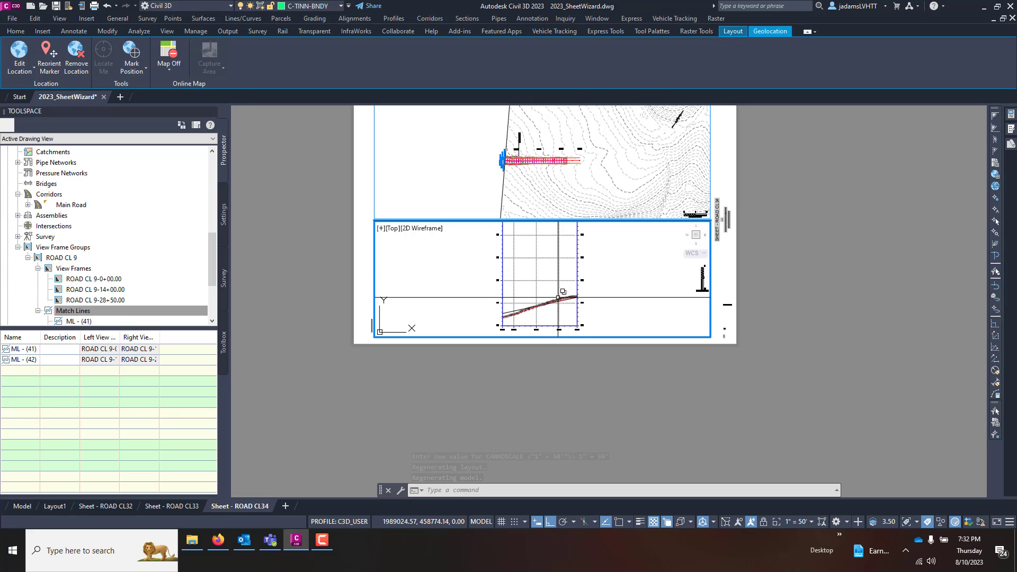
middle_click_drag(563, 291, 562, 305)
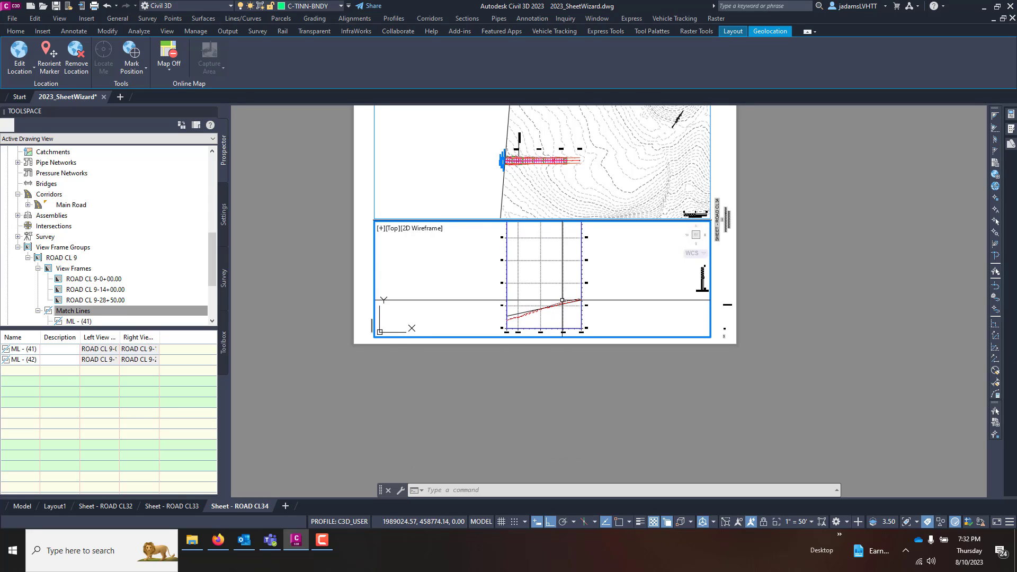
double_click(564, 425)
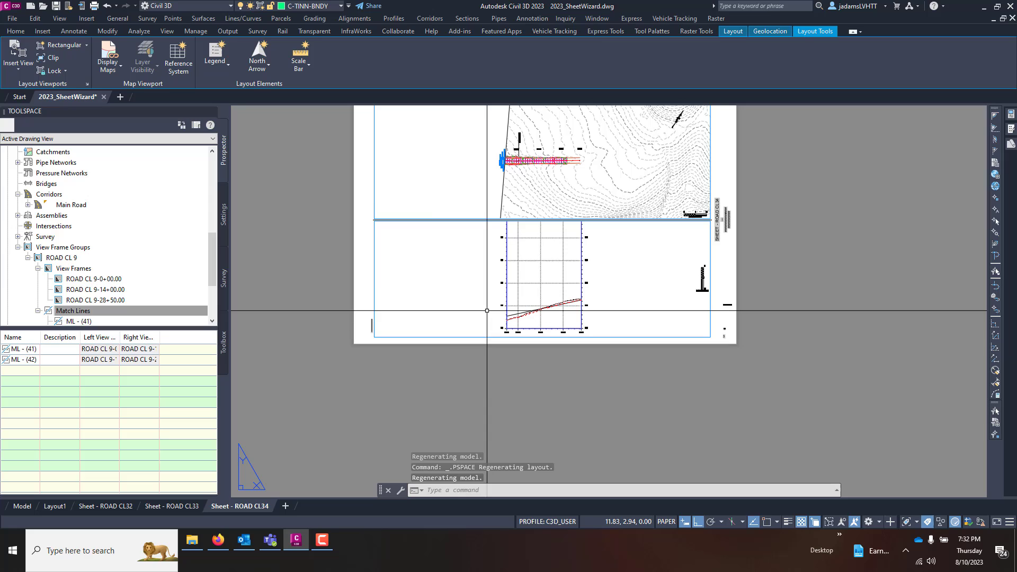